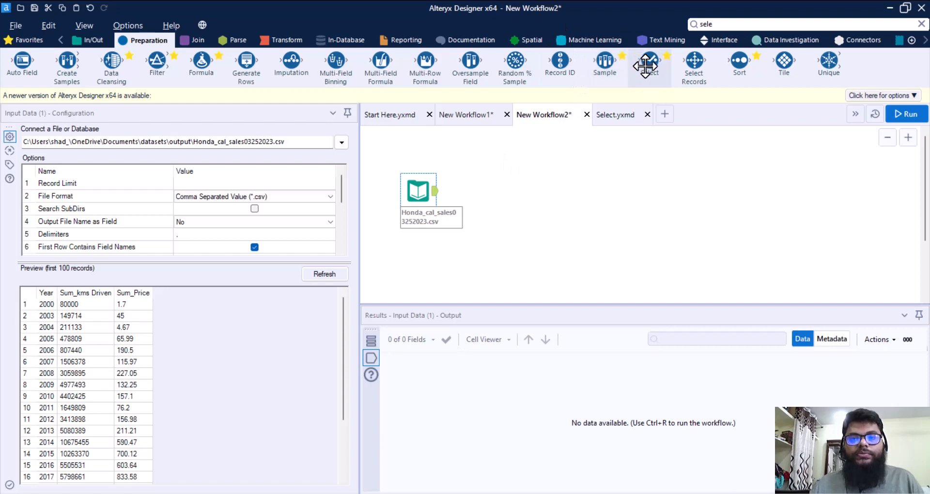
Add a Select tool connected to the output of the Honda_cal_sales03252023.csv input and show its configuration.
{"action": "left_click_drag", "start_coordinate": [645, 67], "coordinate": [488, 192]}
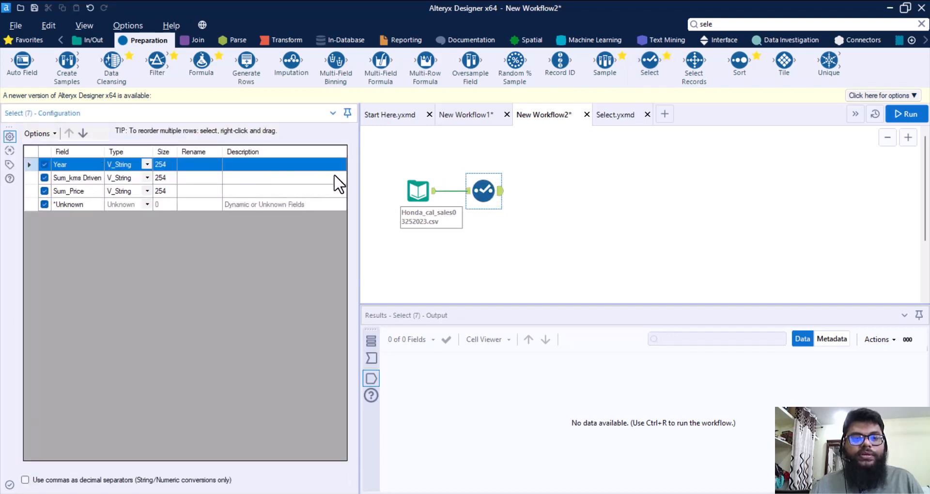
{"action": "left_click", "coordinate": [434, 202]}
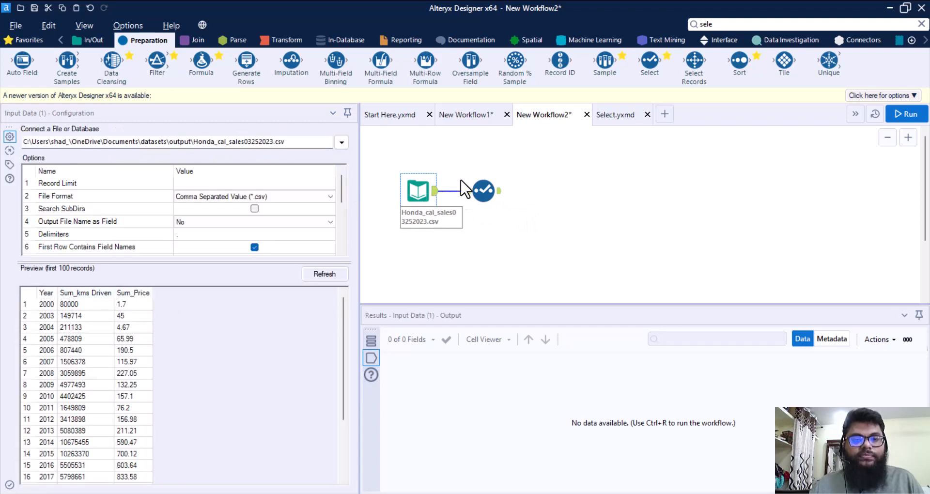
{"action": "left_click", "coordinate": [472, 189]}
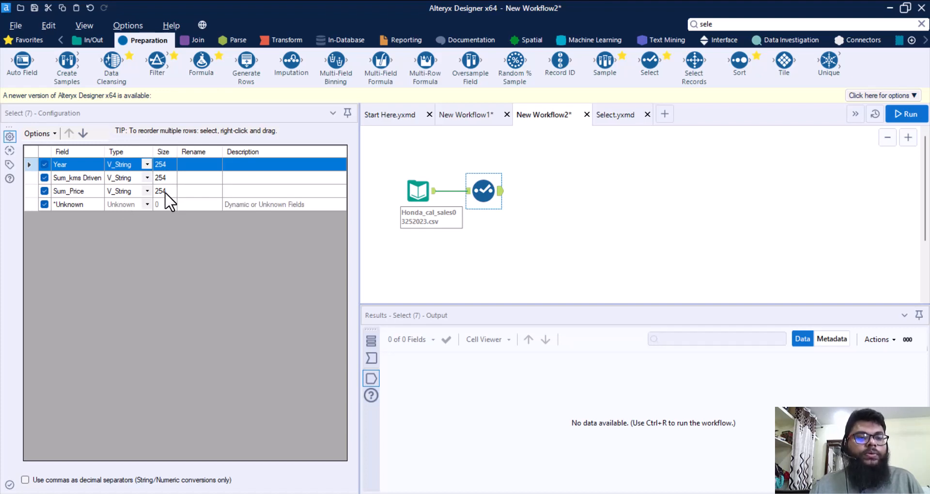
Set the field types to Int64 for Year, Double for Sum_kms Driven and Float for Sum_Price.
{"action": "left_click", "coordinate": [146, 166]}
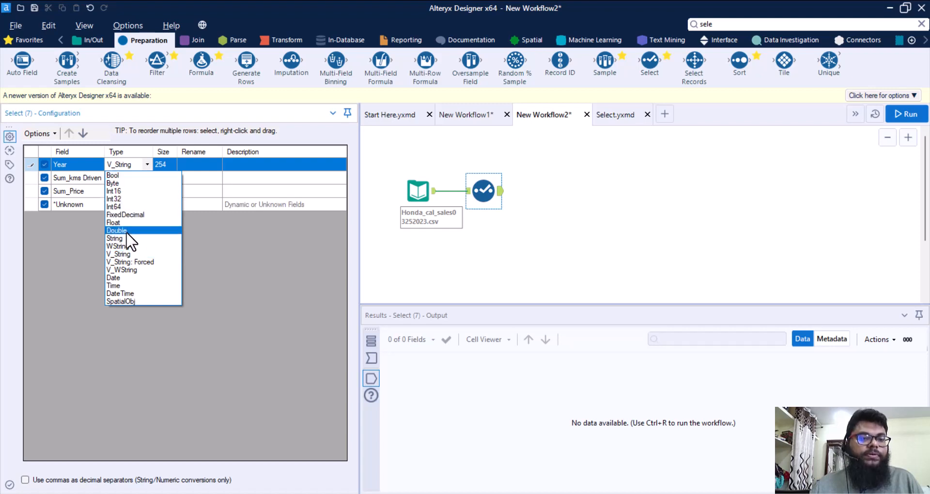
{"action": "left_click", "coordinate": [124, 207]}
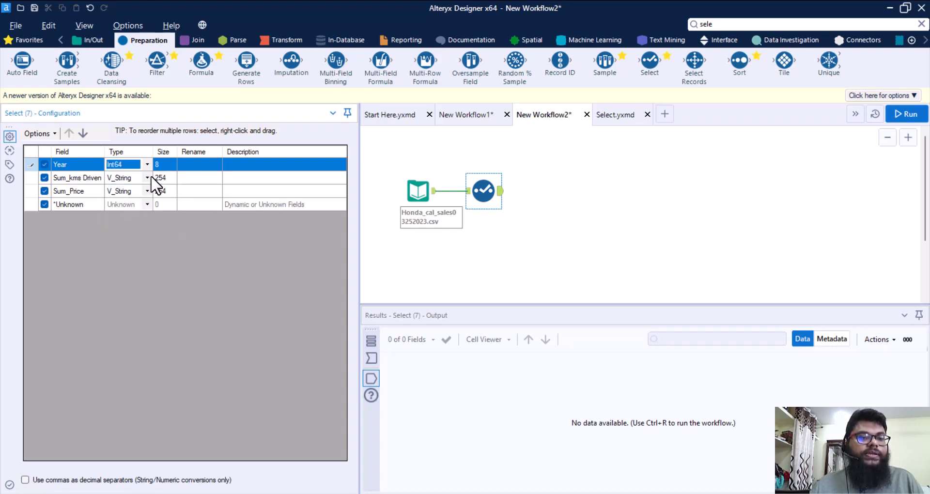
{"action": "left_click", "coordinate": [147, 178]}
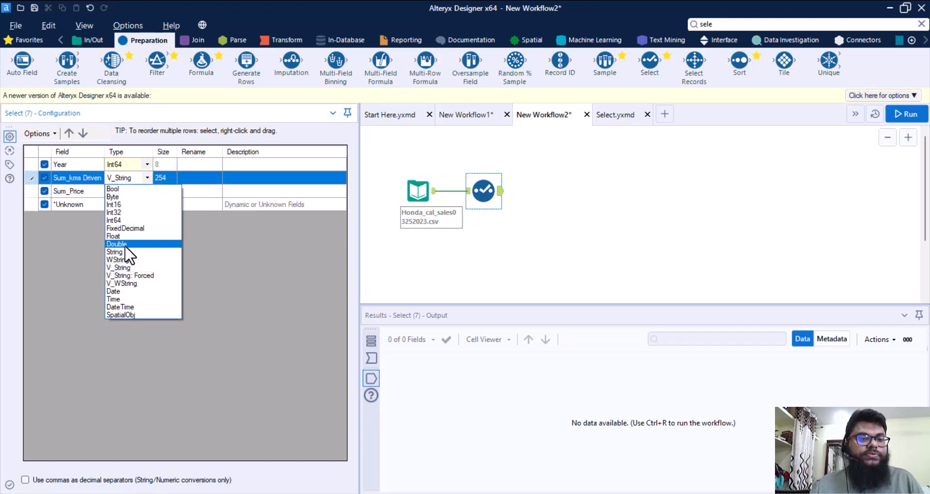
{"action": "left_click", "coordinate": [125, 244]}
{"action": "left_click", "coordinate": [146, 190]}
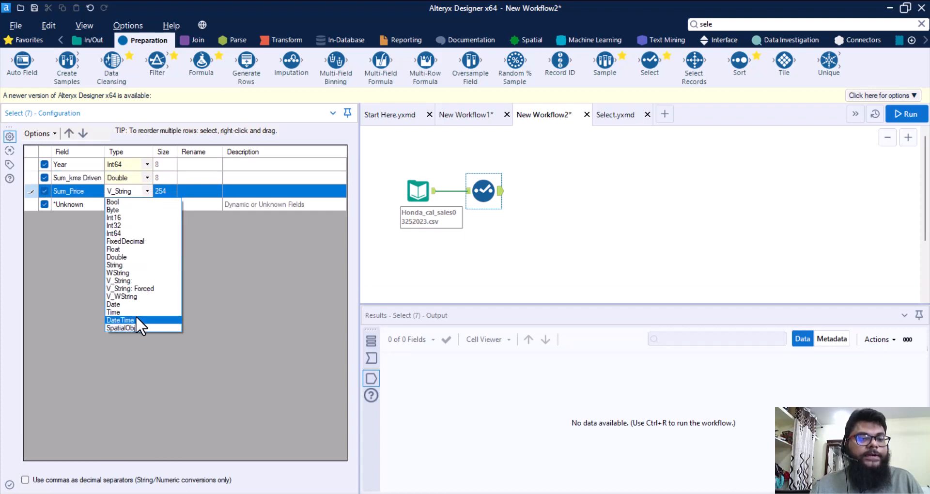
{"action": "left_click", "coordinate": [121, 249]}
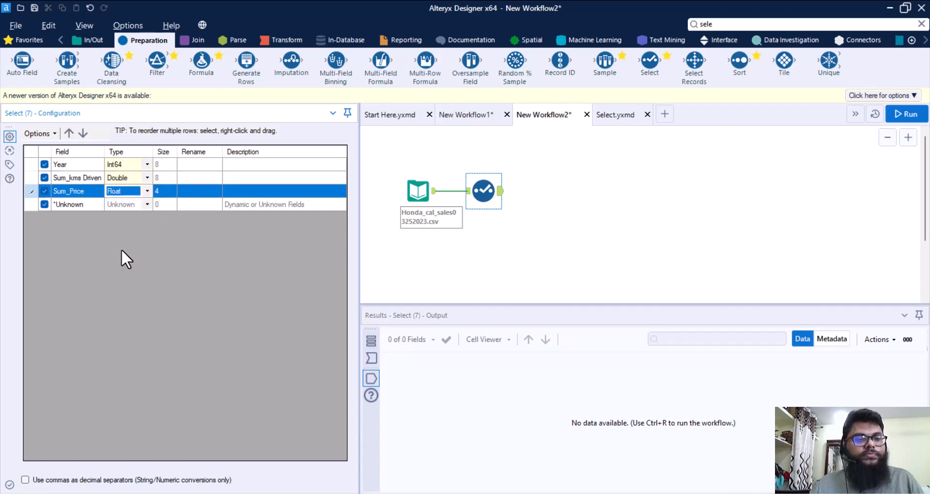
{"action": "left_click", "coordinate": [162, 165]}
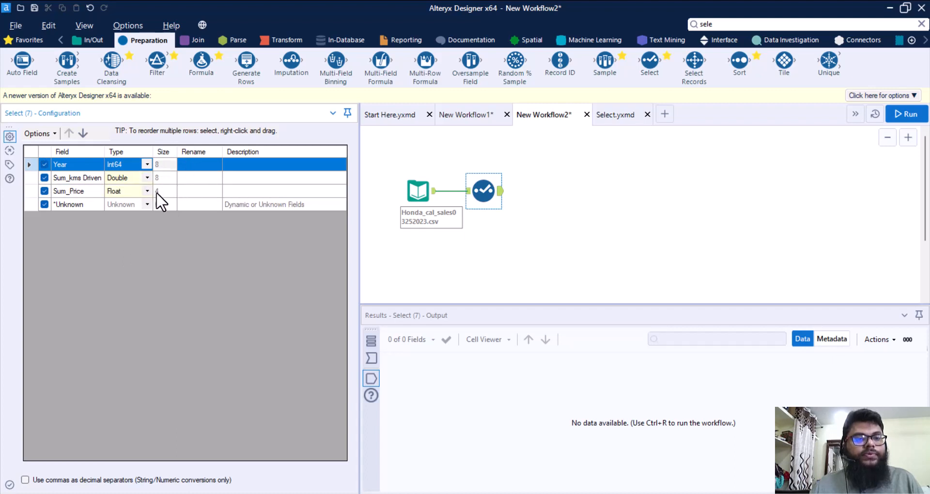
Rename the Year field to "Fiscal Year" and the Sum_kms Driven field to "Kms Driven".
{"action": "left_click", "coordinate": [191, 164]}
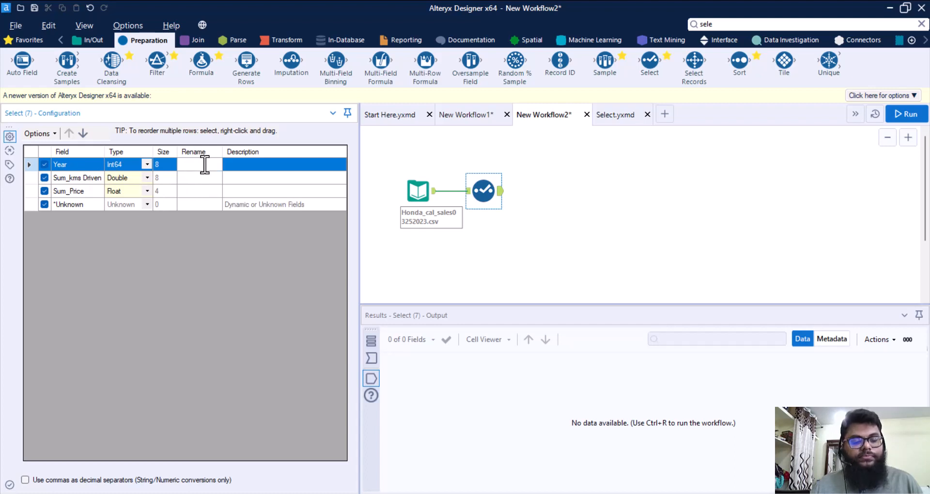
{"action": "type", "text": "yea"}
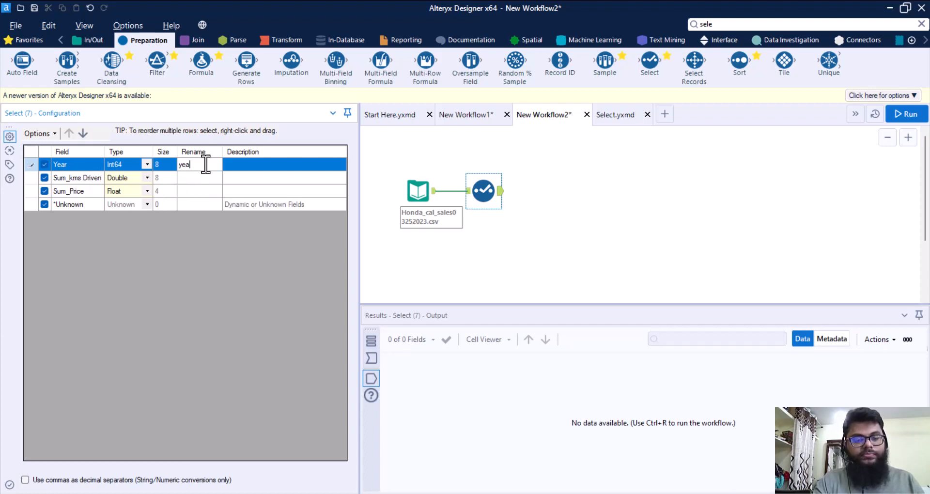
{"action": "key", "text": "BackSpace"}
{"action": "key", "text": "BackSpace"}
{"action": "type", "text": "Year"}
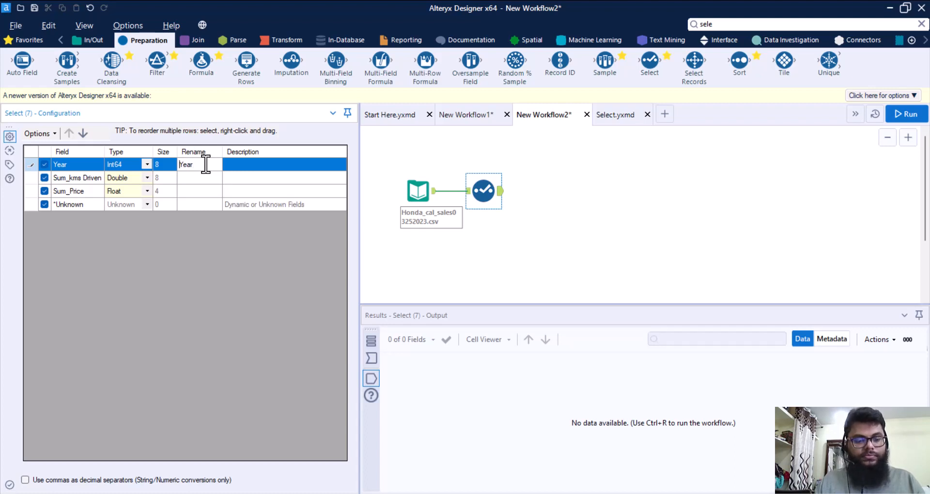
{"action": "type", "text": "Fiscal"}
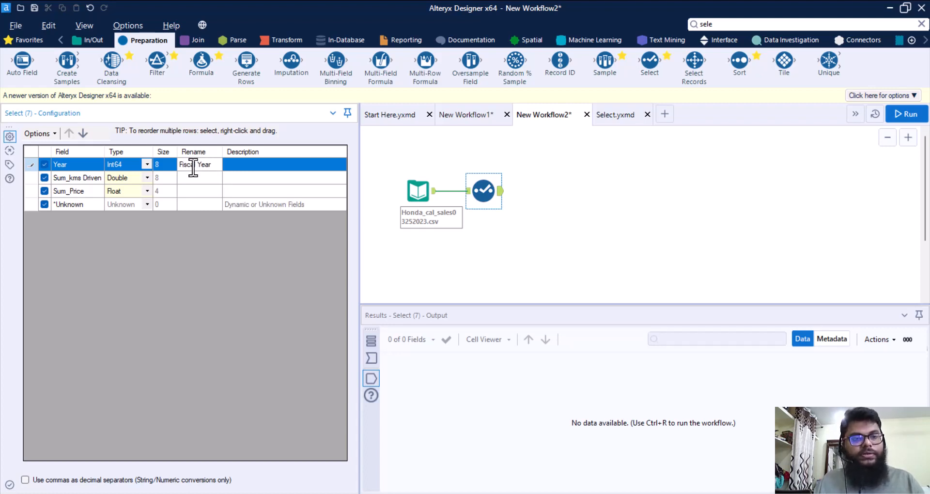
{"action": "left_click", "coordinate": [188, 179]}
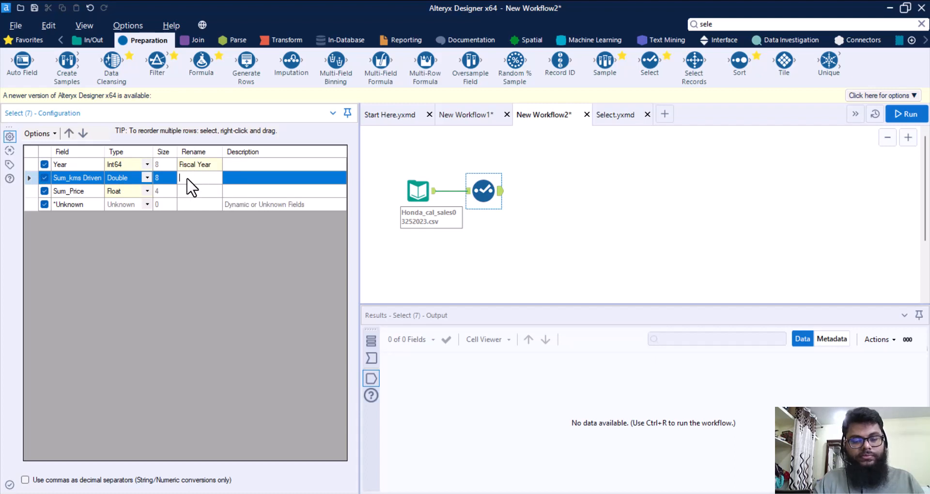
{"action": "type", "text": "Kms Driven"}
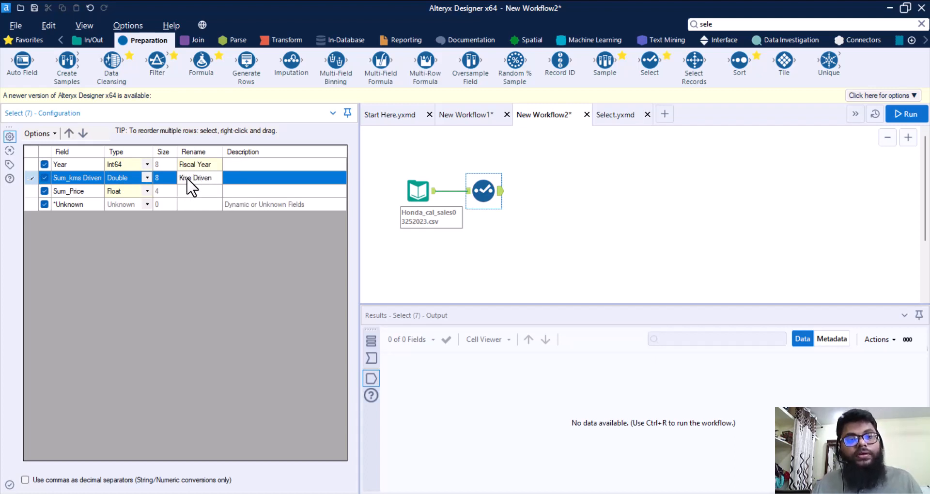
Enter "this is a year column" as the description of the Year field.
{"action": "left_click", "coordinate": [234, 165]}
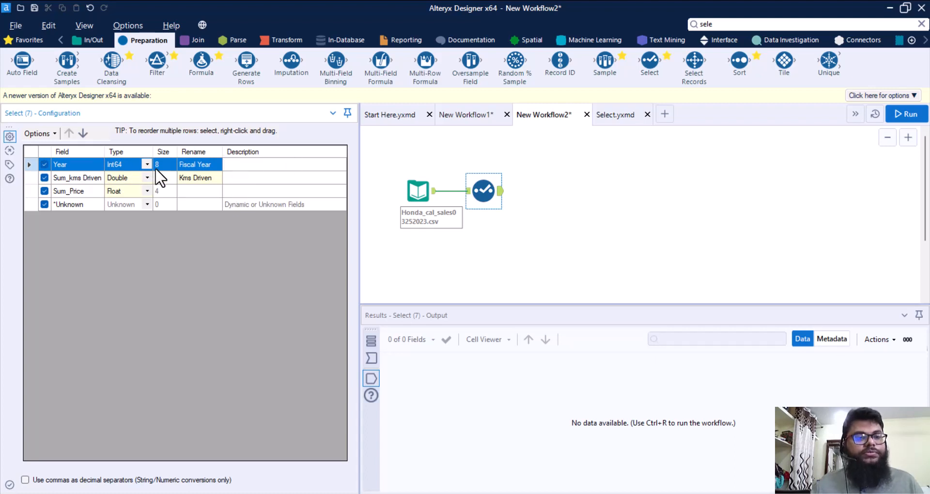
{"action": "left_click", "coordinate": [263, 167]}
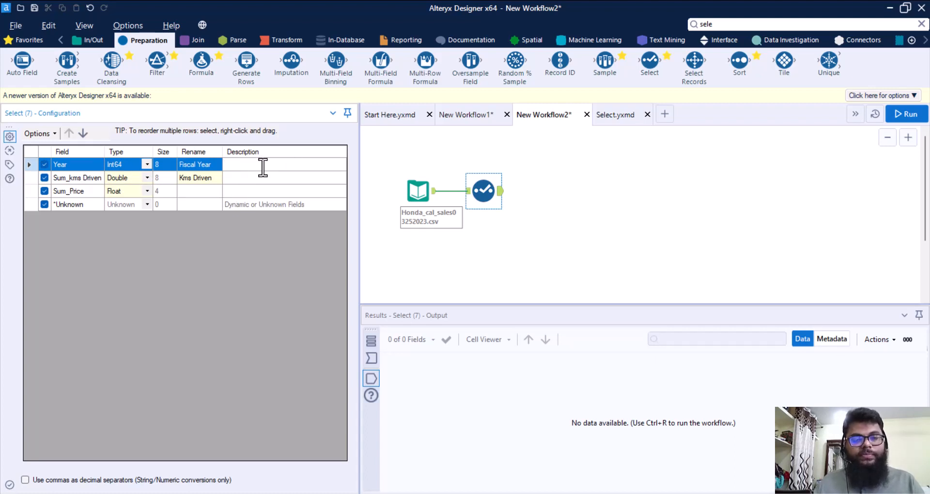
{"action": "type", "text": "this "}
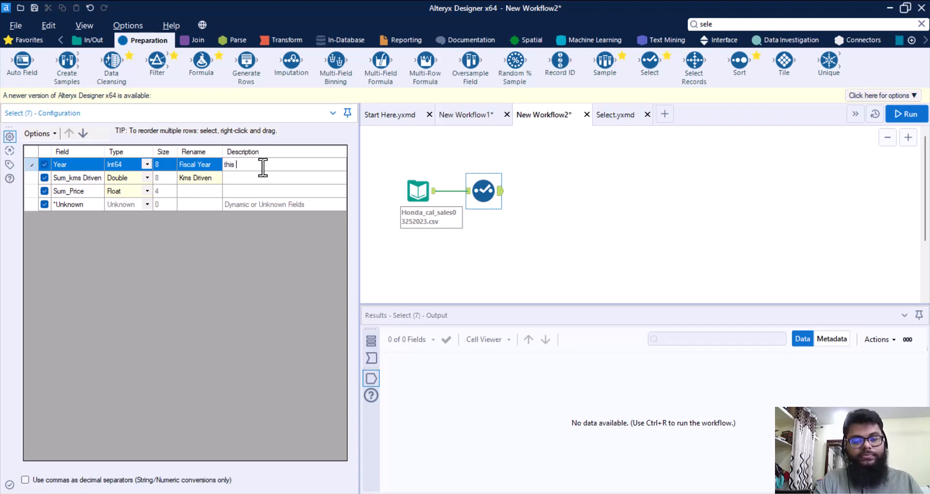
{"action": "type", "text": "is an"}
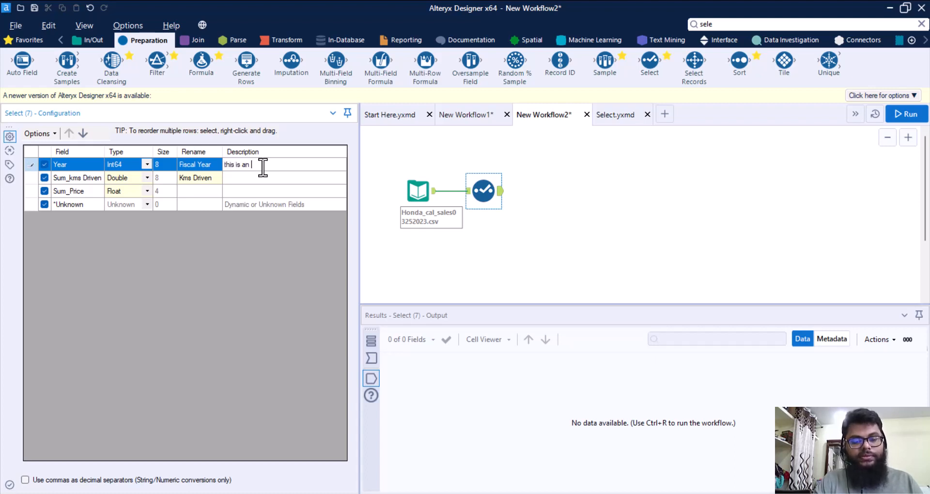
{"action": "key", "text": "BackSpace"}
{"action": "key", "text": "BackSpace"}
{"action": "type", "text": "y"}
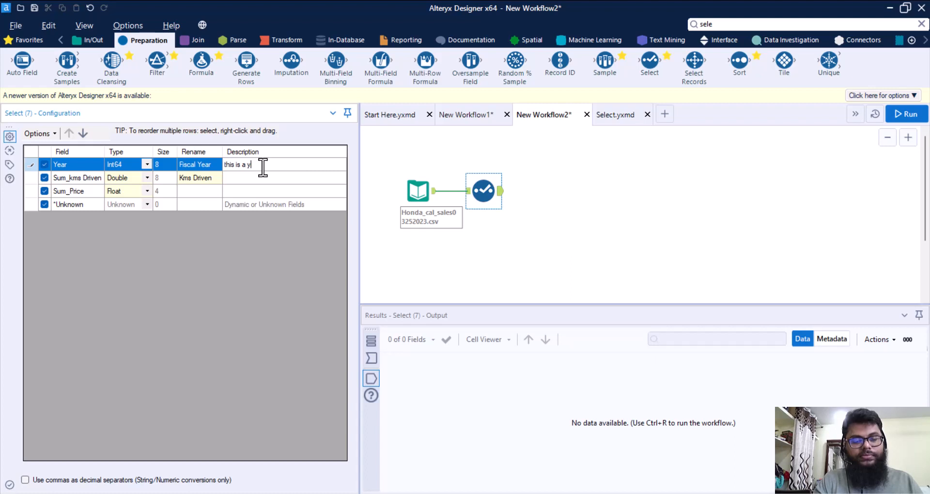
{"action": "type", "text": "ear column"}
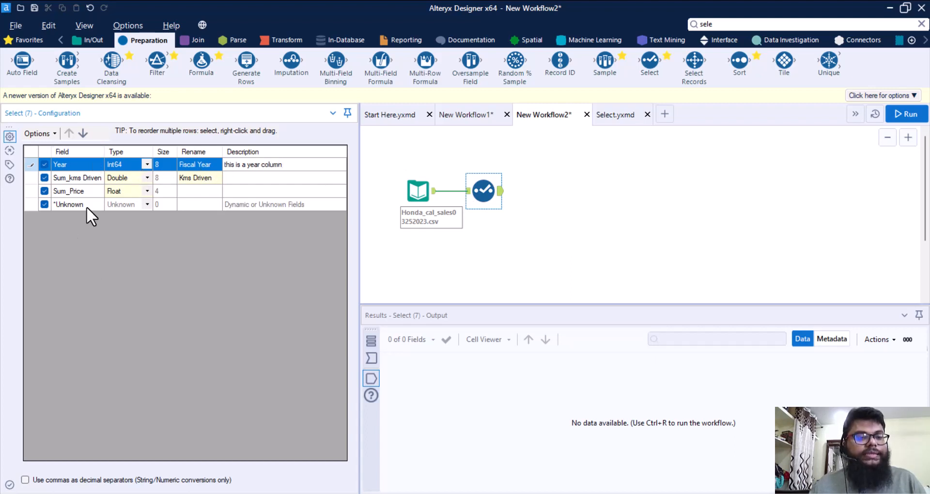
Move the Sum_Price field up in the field order and back down to its place below Sum_kms Driven.
{"action": "left_click", "coordinate": [83, 191]}
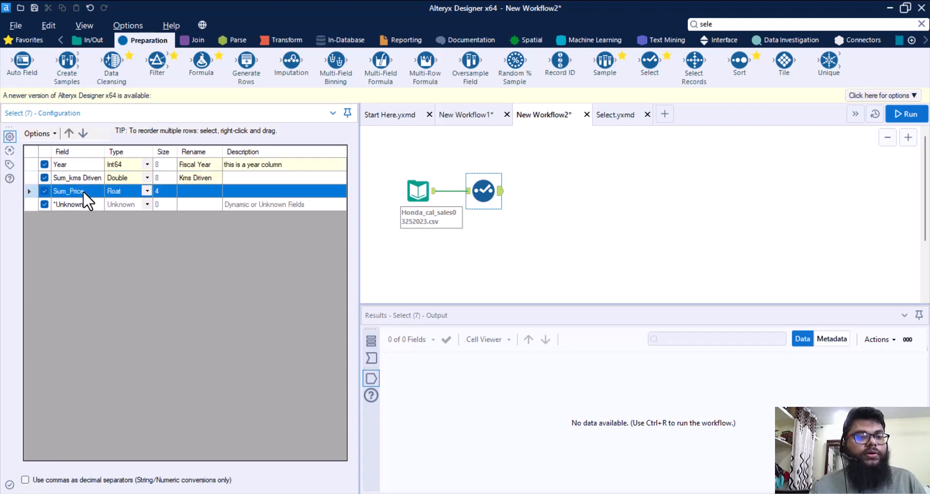
{"action": "left_click", "coordinate": [76, 177]}
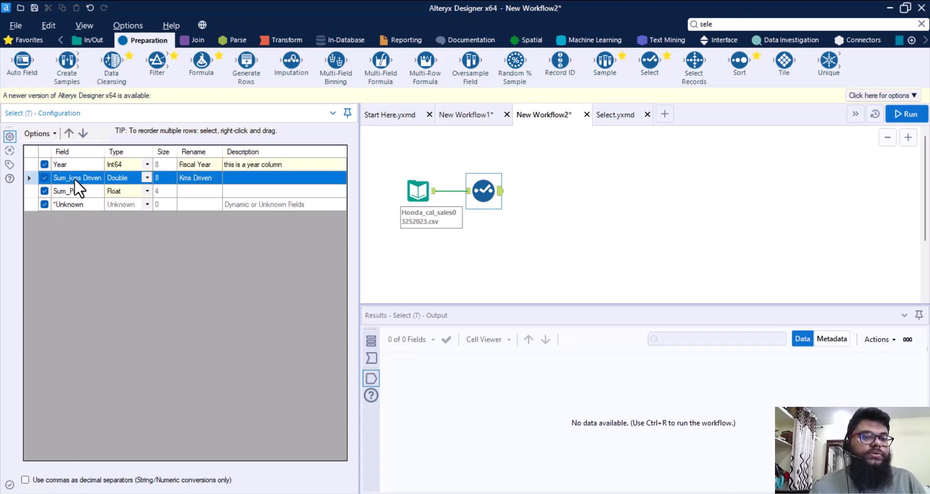
{"action": "left_click", "coordinate": [69, 191]}
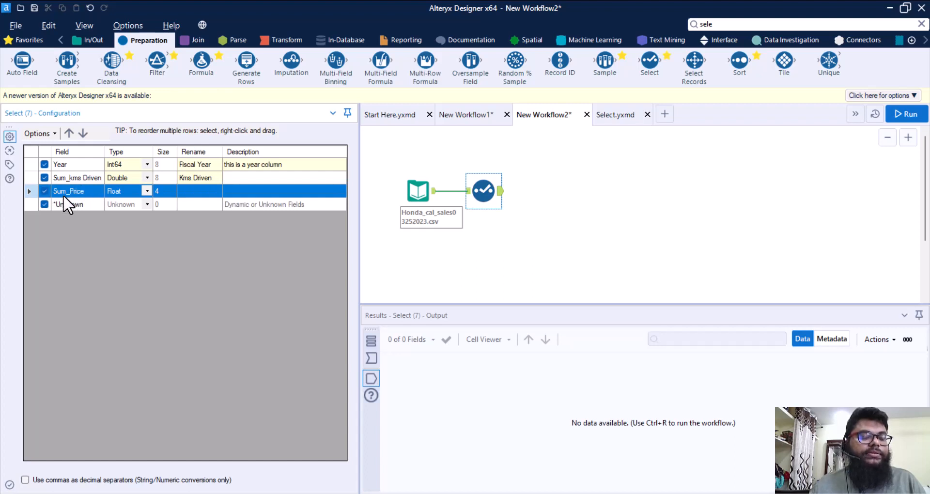
{"action": "left_click", "coordinate": [71, 132]}
{"action": "left_click", "coordinate": [72, 131]}
{"action": "left_click", "coordinate": [83, 132]}
{"action": "left_click", "coordinate": [83, 132]}
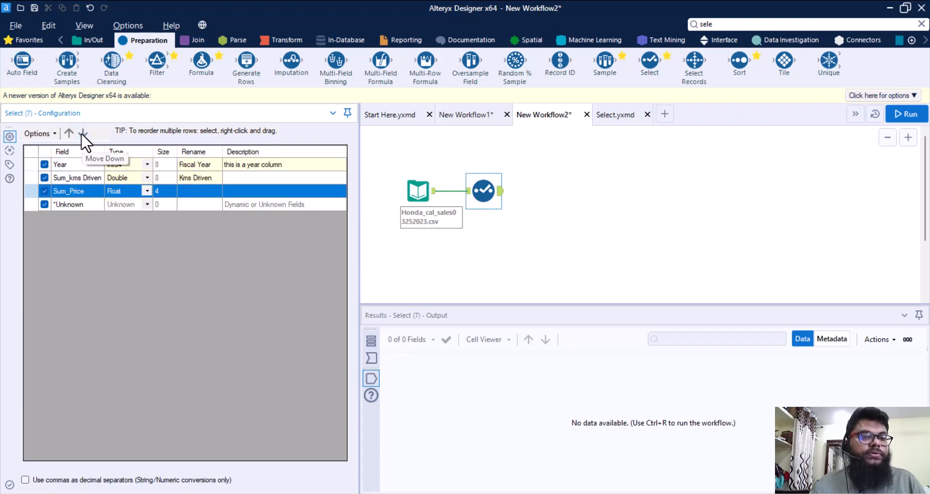
{"action": "left_click", "coordinate": [83, 131]}
{"action": "left_click", "coordinate": [70, 129]}
{"action": "left_click", "coordinate": [70, 130]}
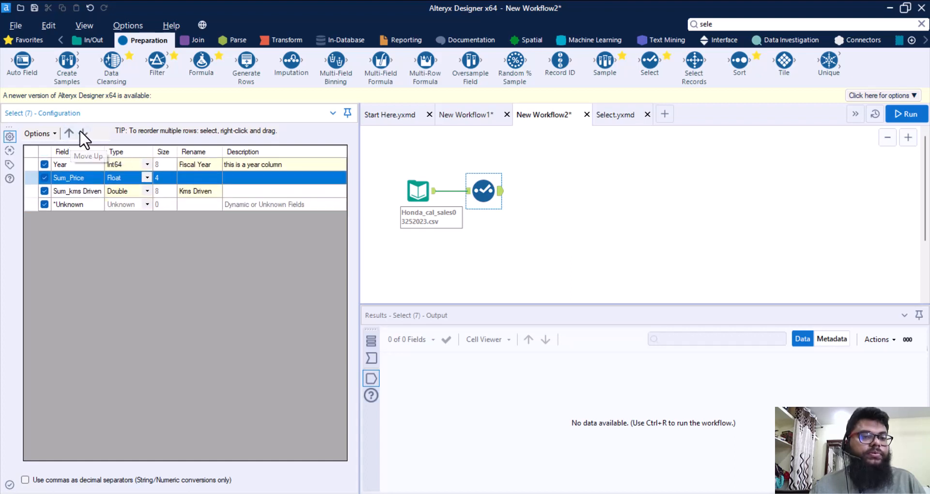
{"action": "left_click", "coordinate": [81, 131]}
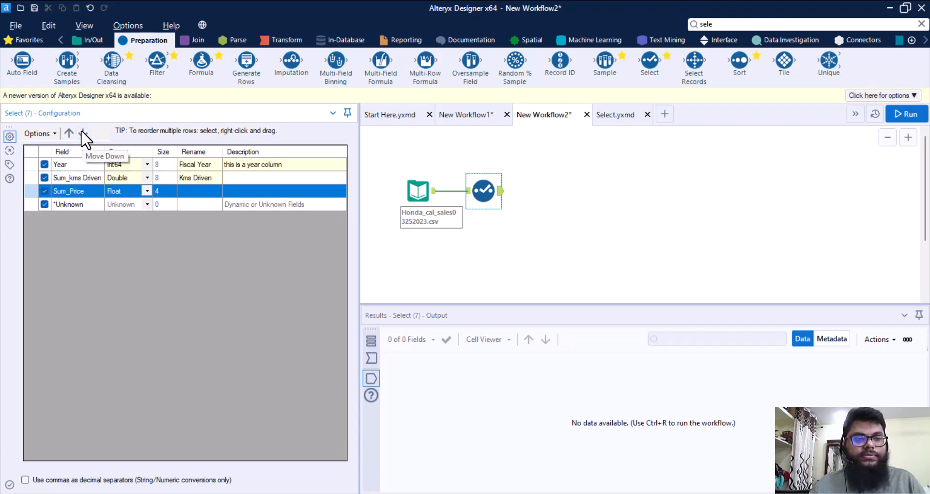
{"action": "left_click", "coordinate": [41, 134]}
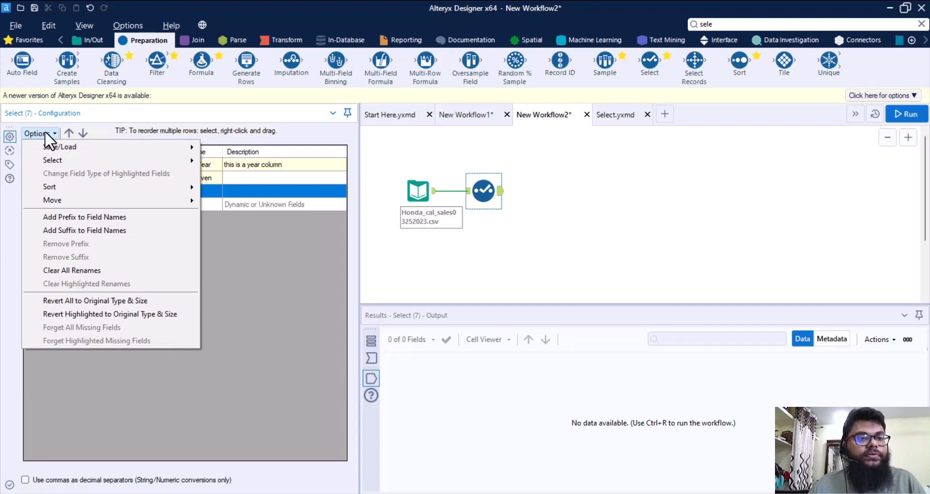
{"action": "mouse_move", "coordinate": [54, 148]}
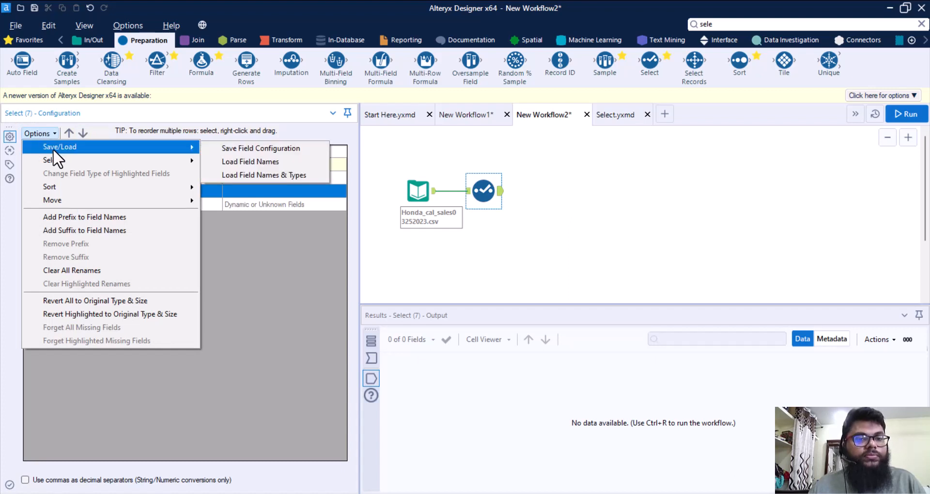
{"action": "left_click", "coordinate": [240, 236]}
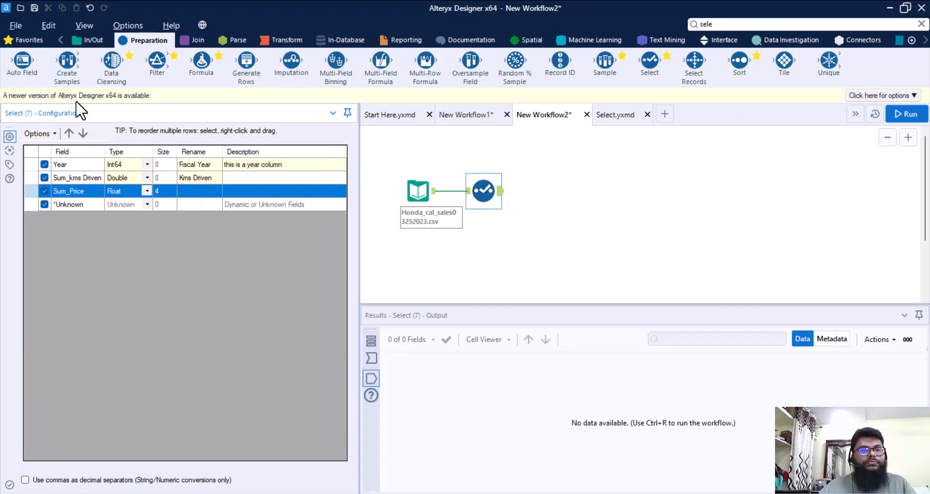
{"action": "left_click", "coordinate": [45, 136]}
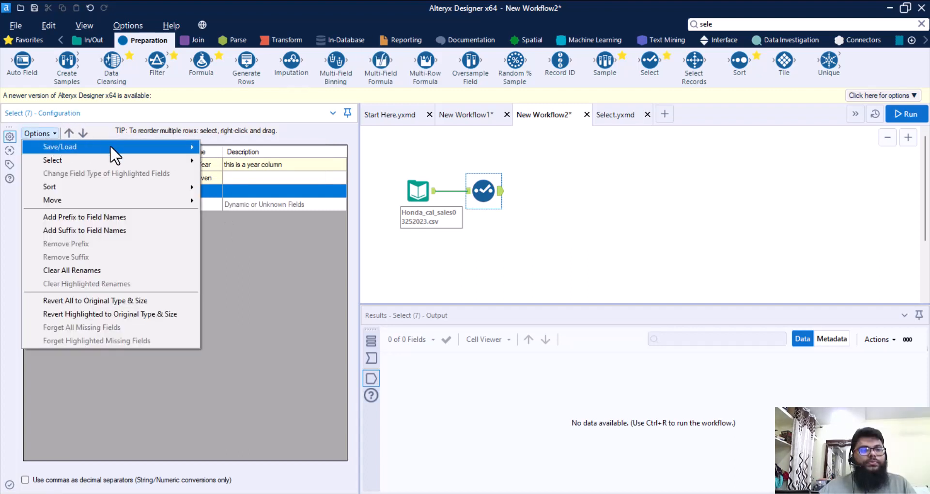
{"action": "mouse_move", "coordinate": [166, 147]}
{"action": "left_click", "coordinate": [267, 286]}
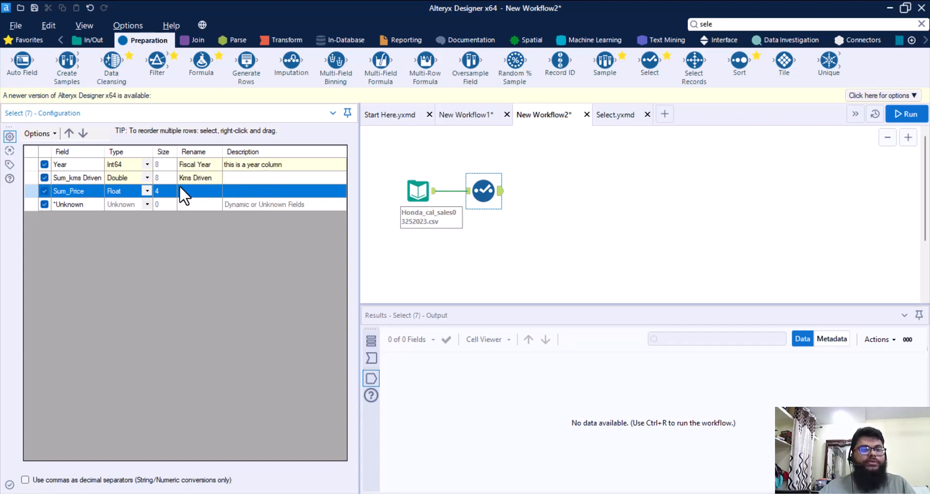
{"action": "left_click", "coordinate": [163, 167]}
{"action": "left_click", "coordinate": [164, 178]}
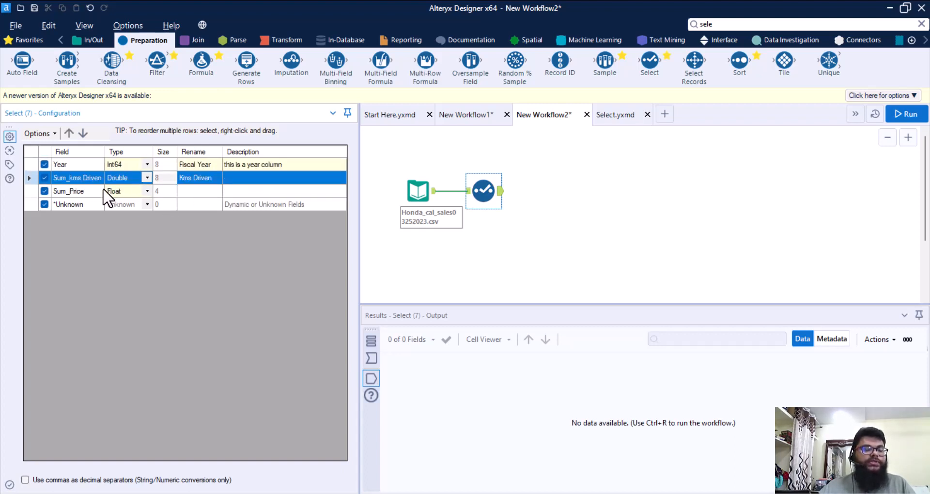
Save the Select tool's field configuration as field_config_4 in the datasets folder.
{"action": "left_click", "coordinate": [37, 134]}
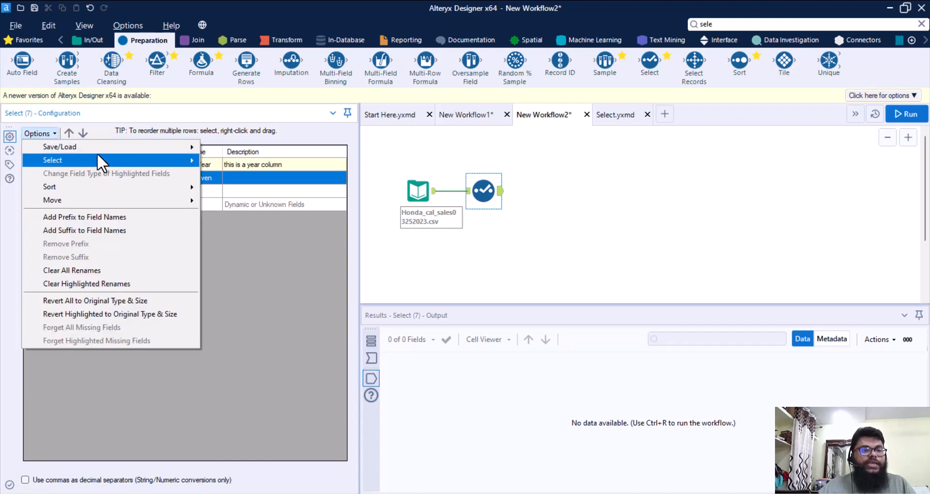
{"action": "mouse_move", "coordinate": [144, 147]}
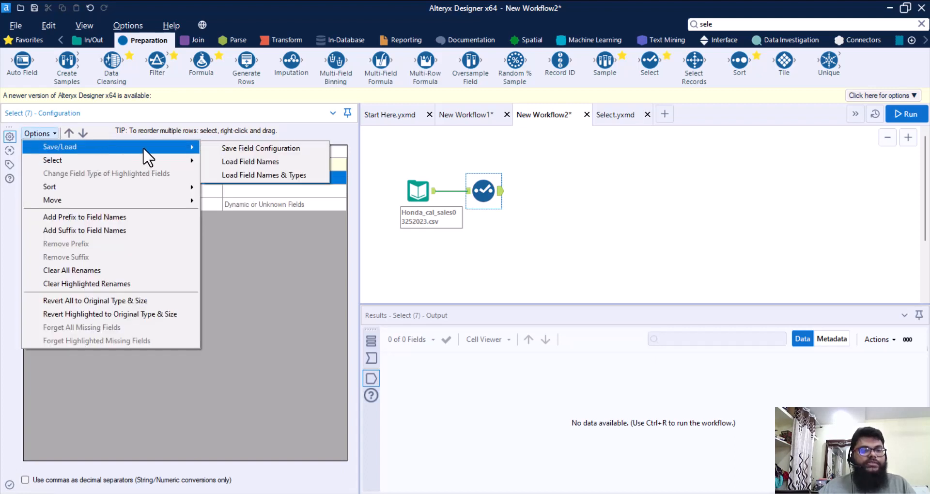
{"action": "left_click", "coordinate": [274, 151]}
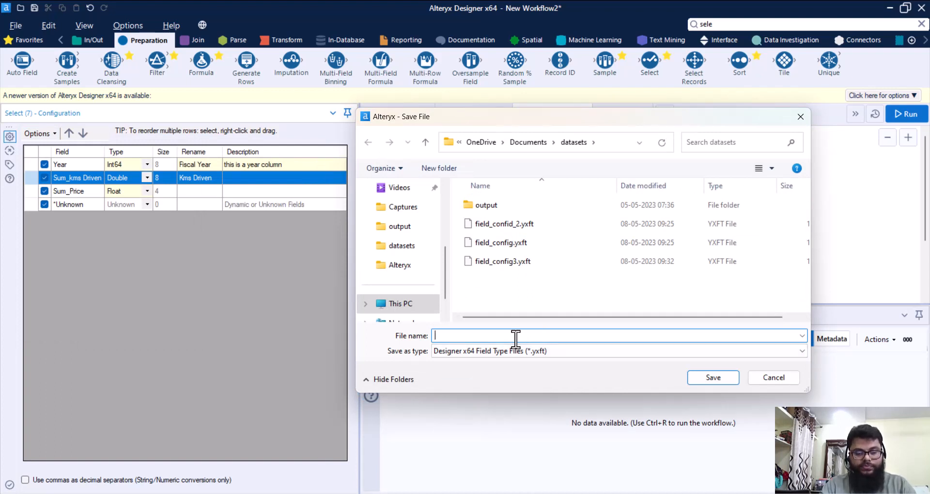
{"action": "type", "text": "fidl-"}
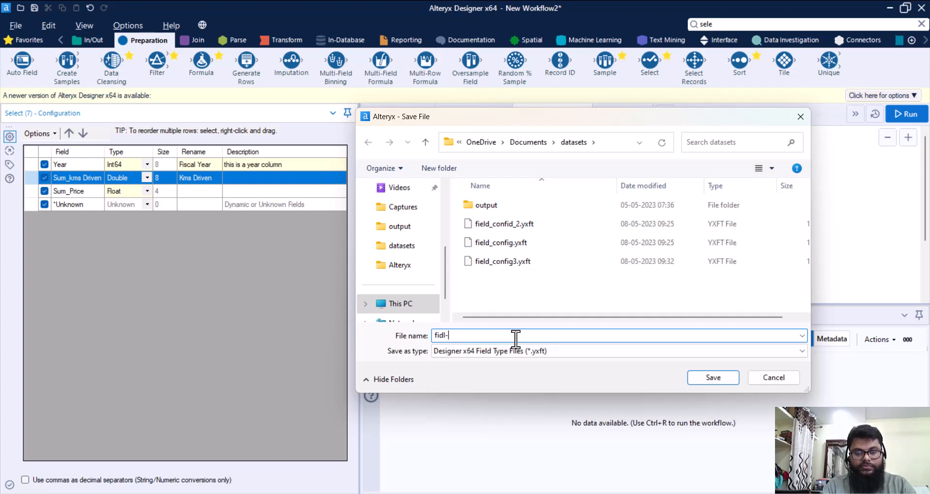
{"action": "key", "text": "BackSpace"}
{"action": "key", "text": "BackSpace"}
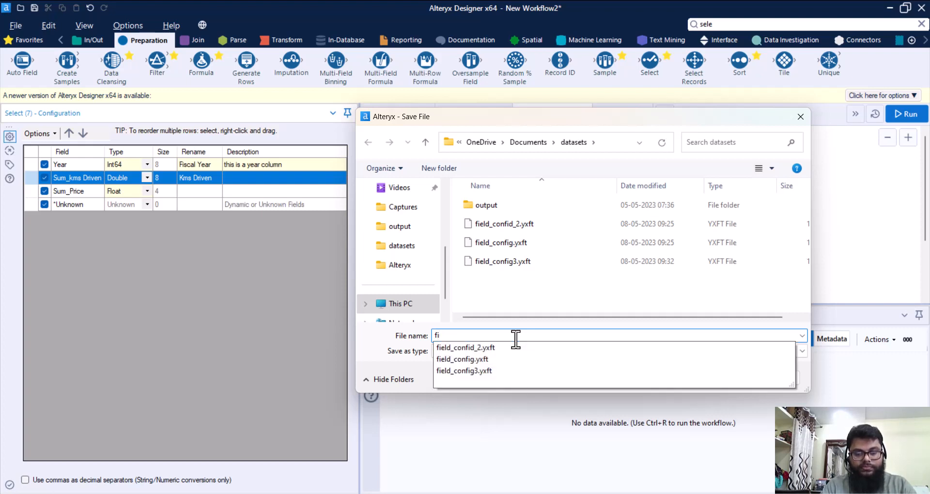
{"action": "type", "text": "eld_confi"}
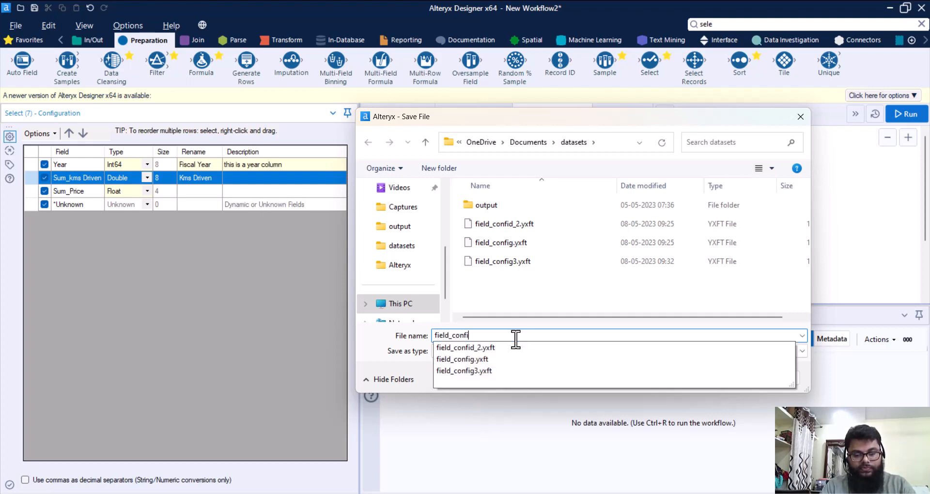
{"action": "type", "text": "g_4"}
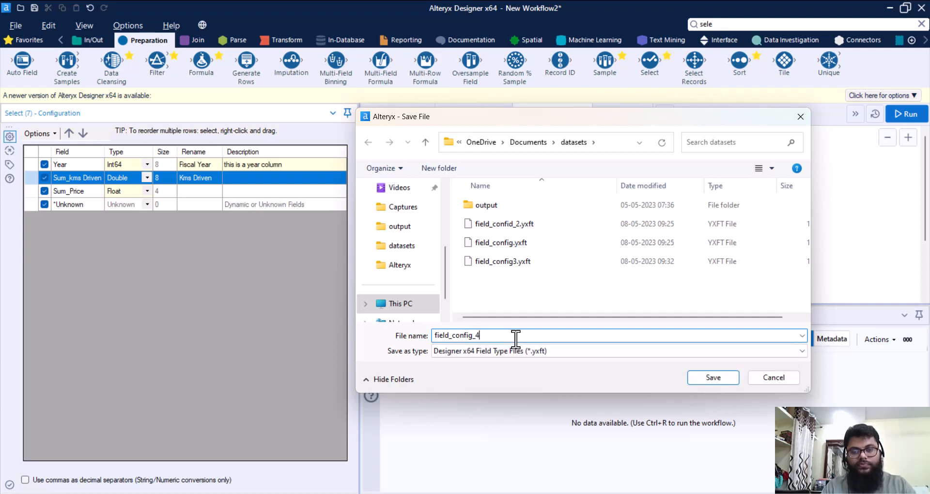
{"action": "key", "text": "Return"}
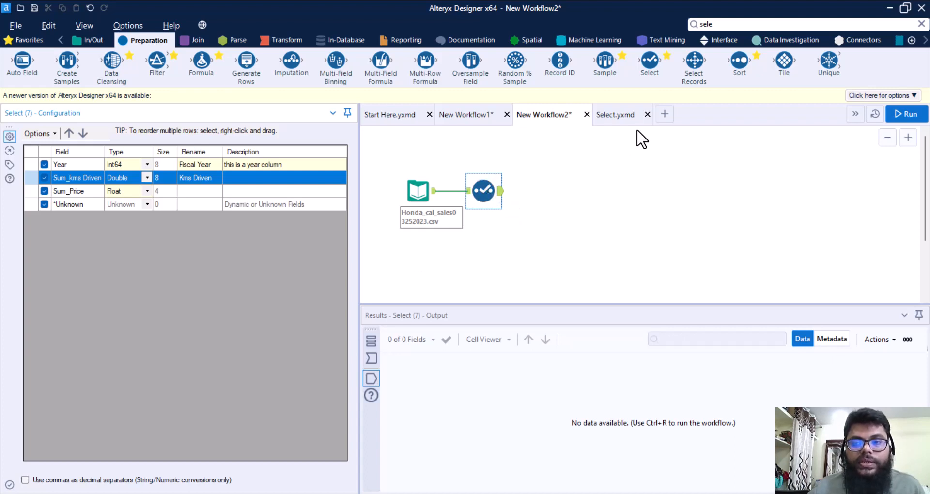
Copy the Honda_cal_sales03252023.csv input tool into a new blank workflow and connect a Select tool to its output.
{"action": "left_click", "coordinate": [414, 191]}
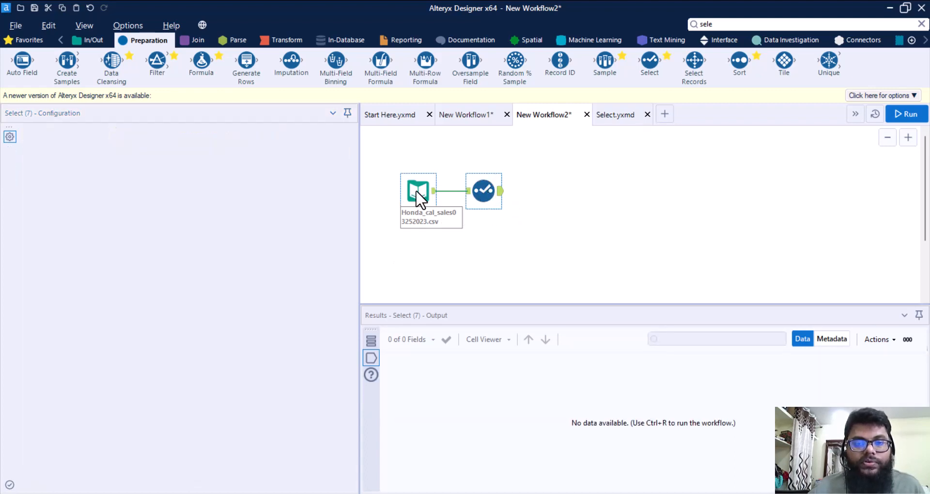
{"action": "right_click", "coordinate": [413, 191]}
{"action": "left_click", "coordinate": [429, 210]}
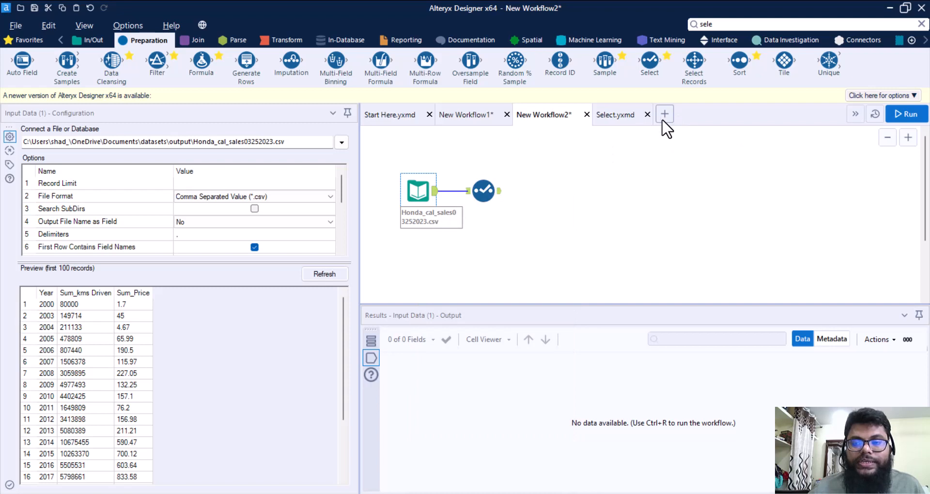
{"action": "left_click", "coordinate": [664, 118]}
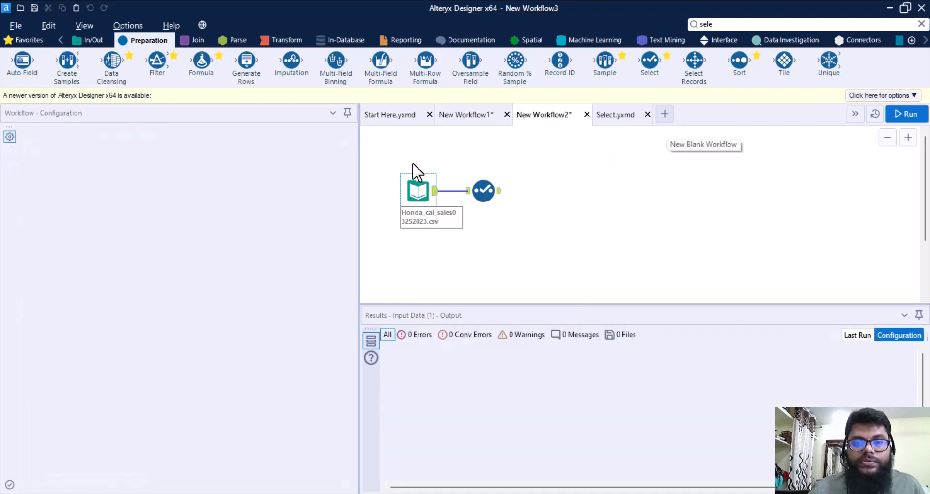
{"action": "right_click", "coordinate": [437, 166]}
{"action": "left_click", "coordinate": [455, 170]}
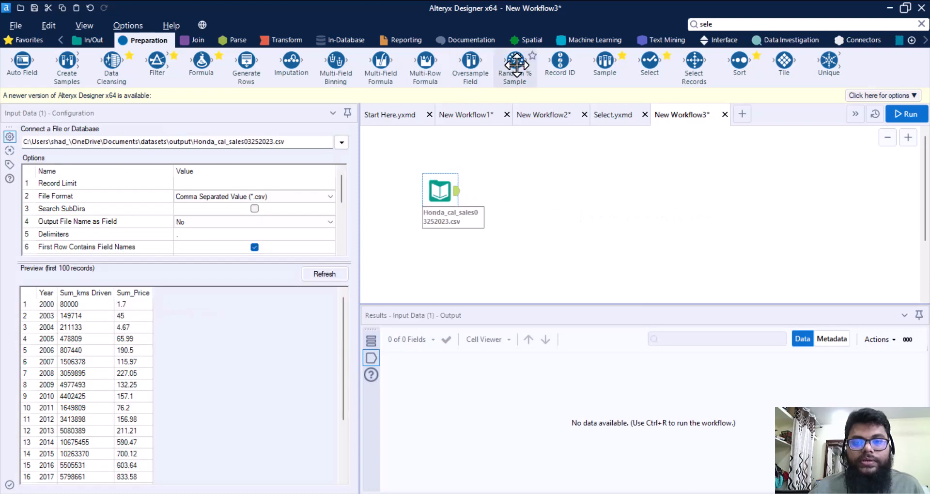
{"action": "left_click_drag", "start_coordinate": [649, 60], "coordinate": [525, 190]}
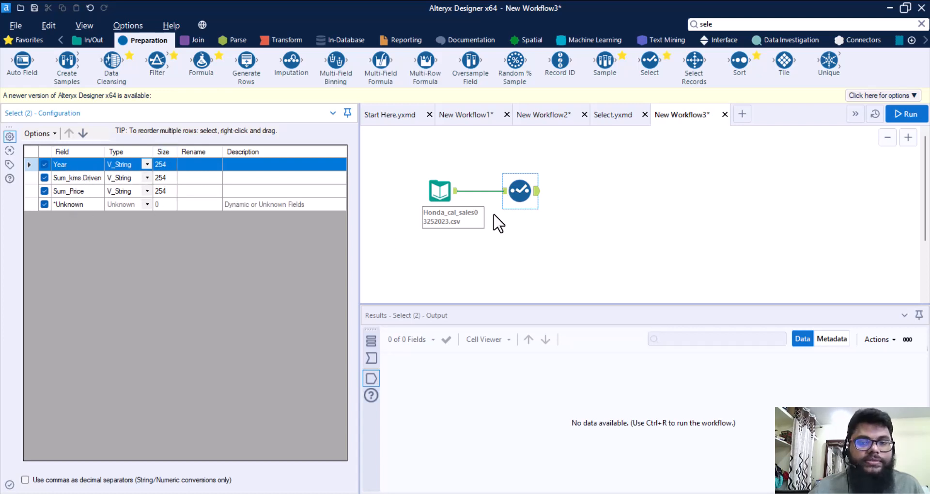
Load the field names and types from field_config_4.yxft into the new workflow's Select tool.
{"action": "left_click", "coordinate": [34, 133]}
{"action": "mouse_move", "coordinate": [46, 144]}
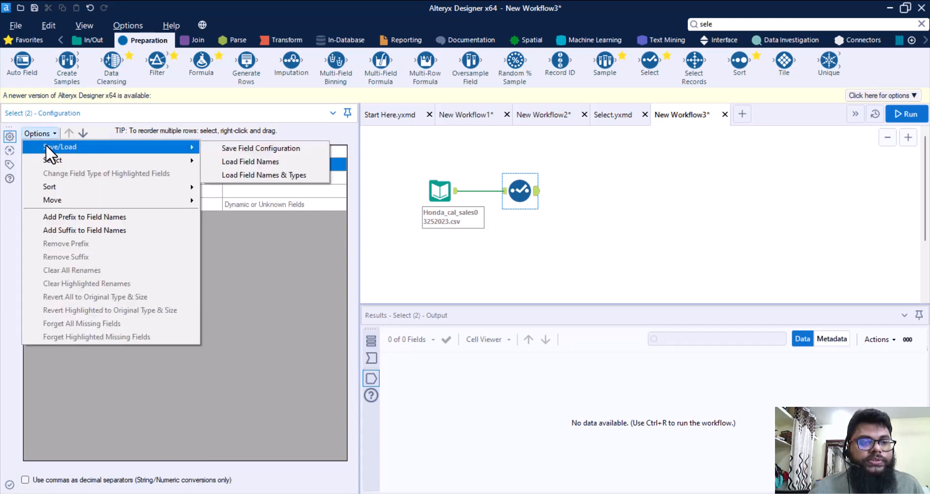
{"action": "left_click", "coordinate": [288, 176]}
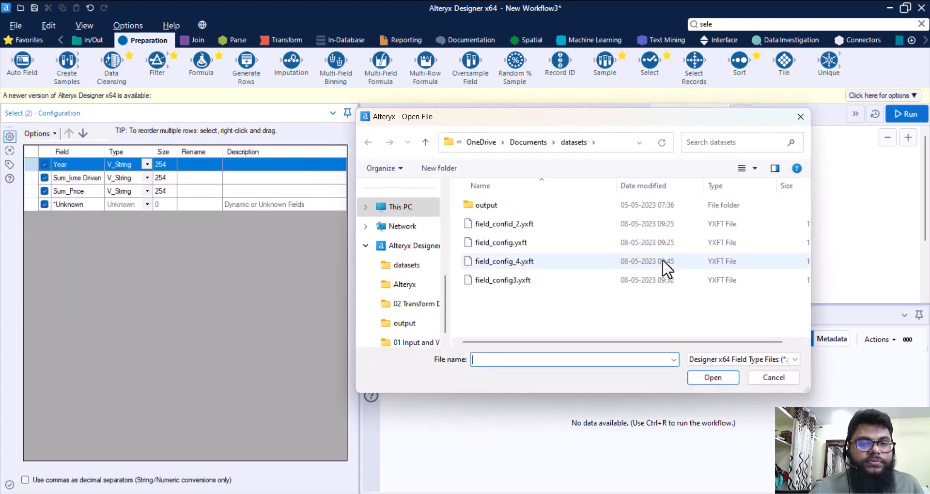
{"action": "left_click", "coordinate": [518, 261]}
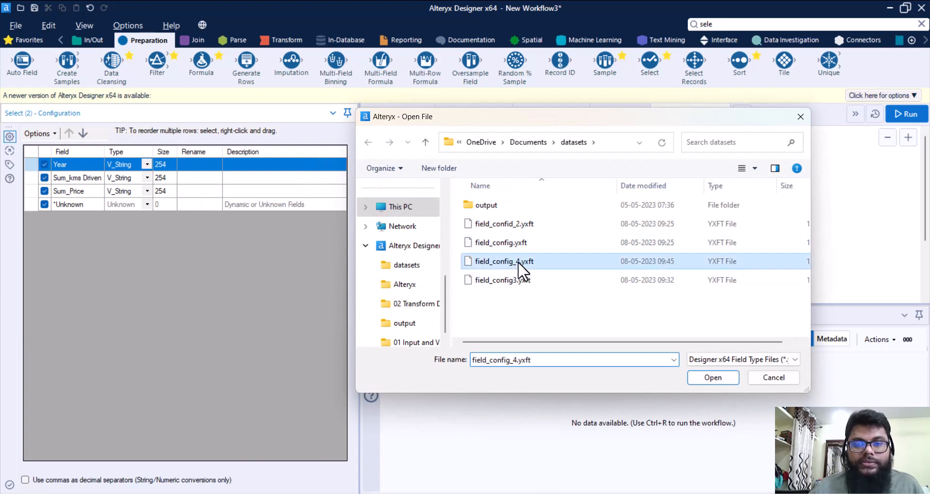
{"action": "left_click", "coordinate": [699, 376]}
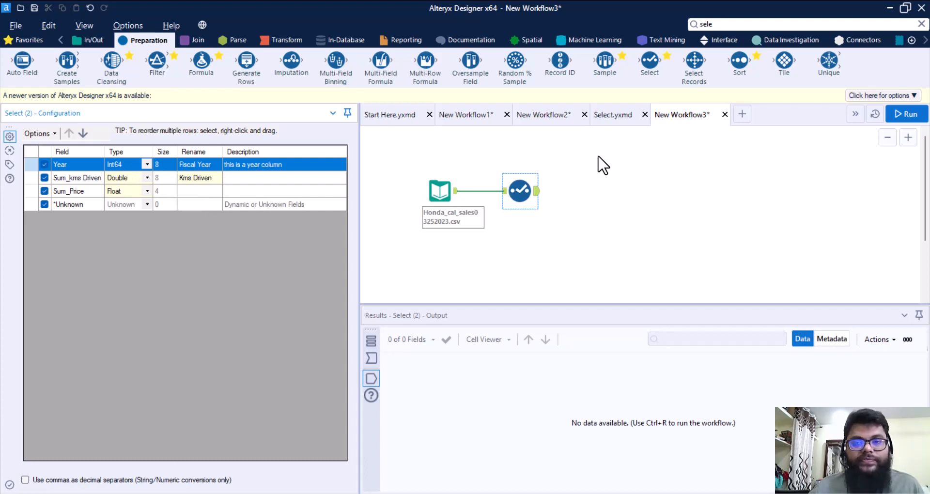
Return to New Workflow2 and sort its Select tool's fields by original field name in ascending order.
{"action": "left_click", "coordinate": [541, 114]}
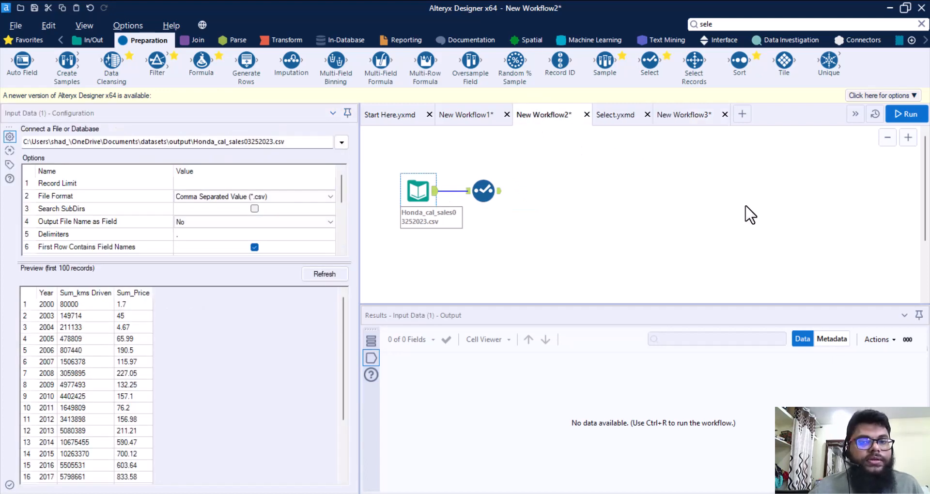
{"action": "left_click", "coordinate": [495, 192]}
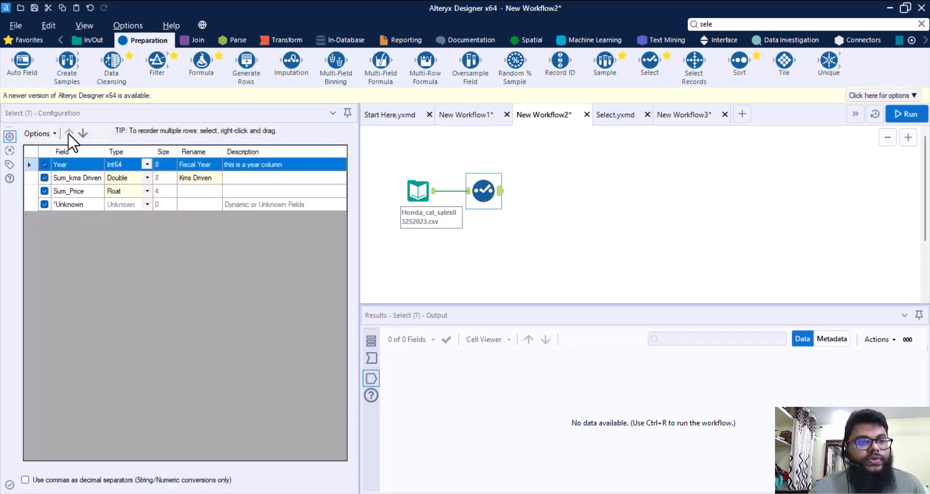
{"action": "left_click", "coordinate": [43, 133]}
{"action": "mouse_move", "coordinate": [50, 182]}
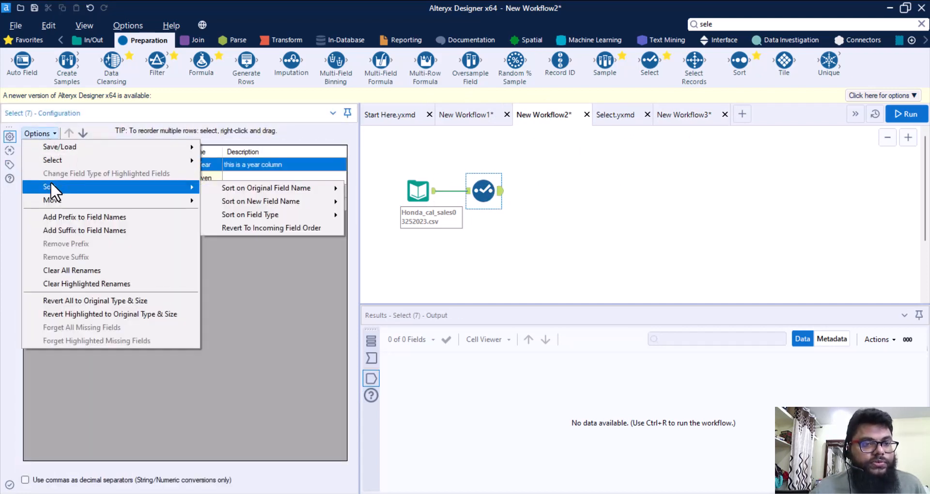
{"action": "mouse_move", "coordinate": [260, 185]}
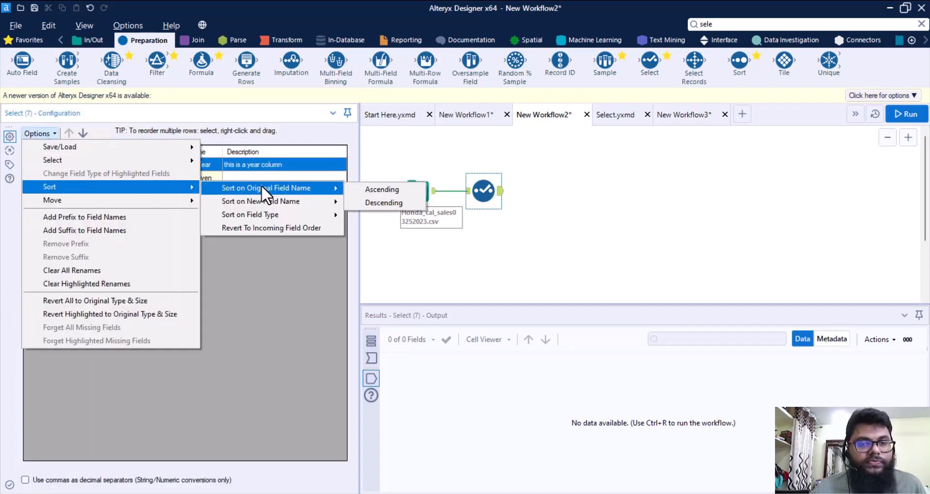
{"action": "left_click", "coordinate": [381, 190]}
{"action": "left_click", "coordinate": [42, 136]}
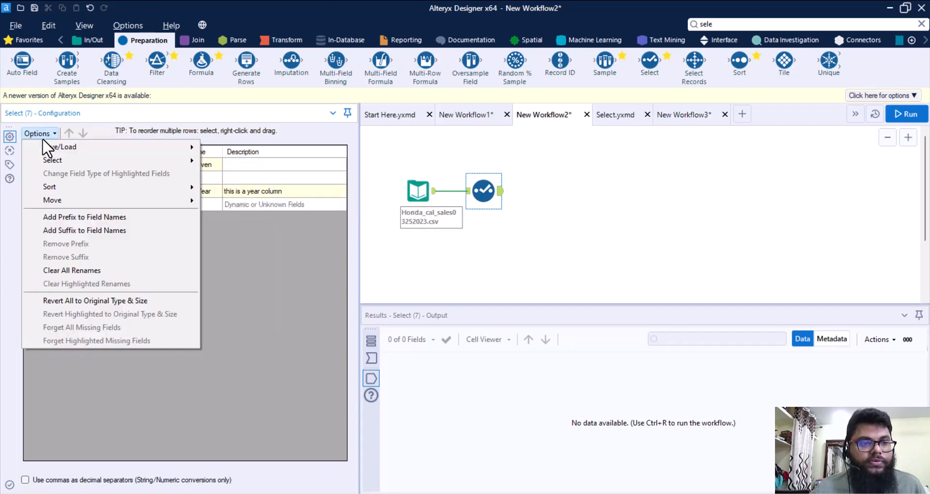
{"action": "mouse_move", "coordinate": [159, 190]}
{"action": "mouse_move", "coordinate": [304, 211]}
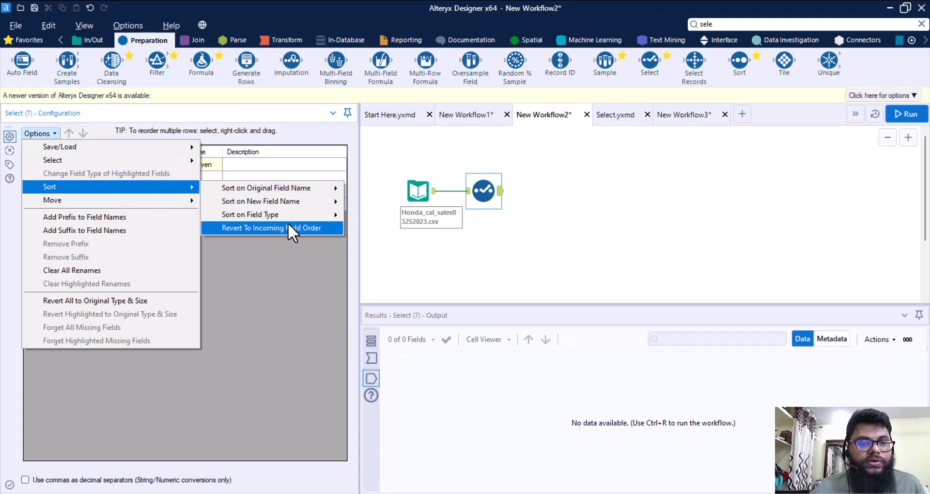
{"action": "left_click", "coordinate": [374, 230]}
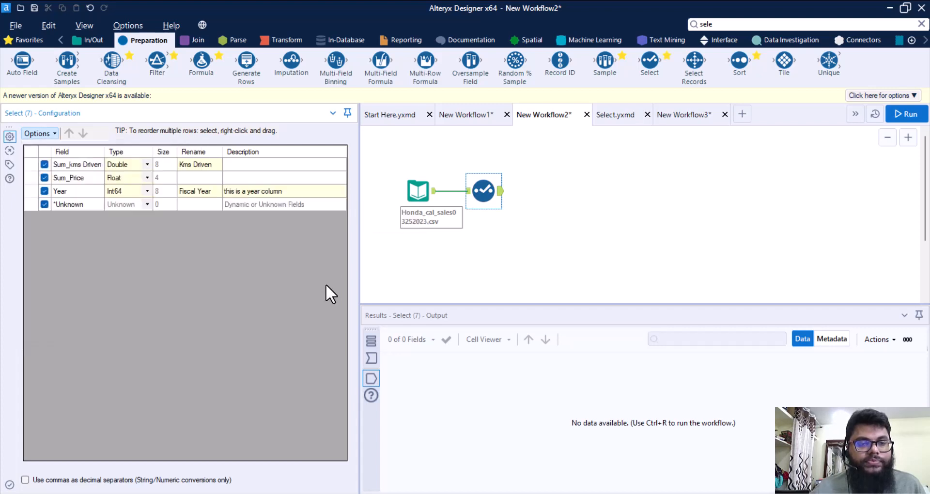
Sort the Select tool's fields by field type in ascending order.
{"action": "left_click", "coordinate": [36, 133]}
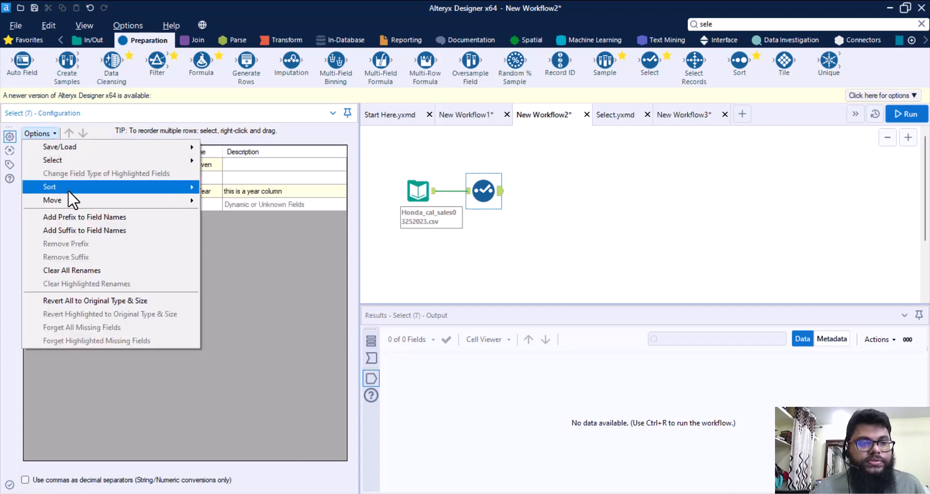
{"action": "mouse_move", "coordinate": [67, 189]}
{"action": "mouse_move", "coordinate": [316, 217]}
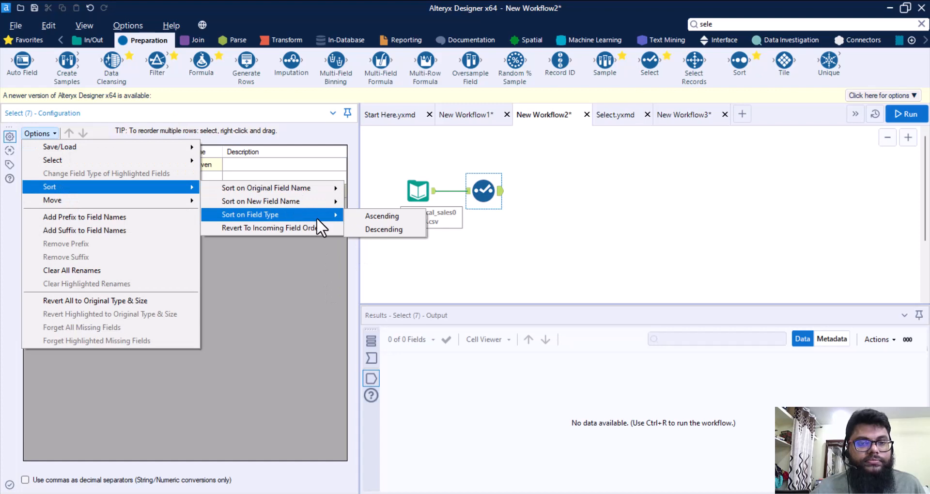
{"action": "left_click", "coordinate": [394, 218]}
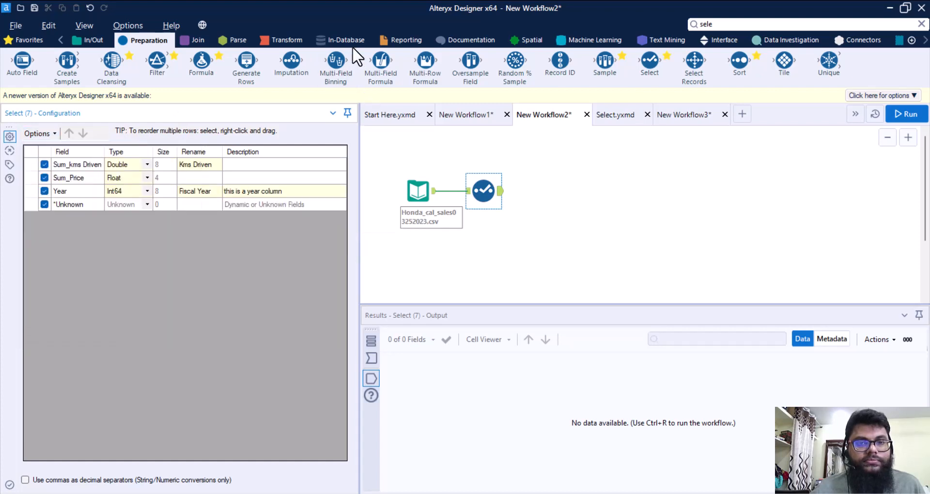
Add the prefix a_ to all field names in the Select tool, not only the highlighted one.
{"action": "left_click", "coordinate": [41, 132]}
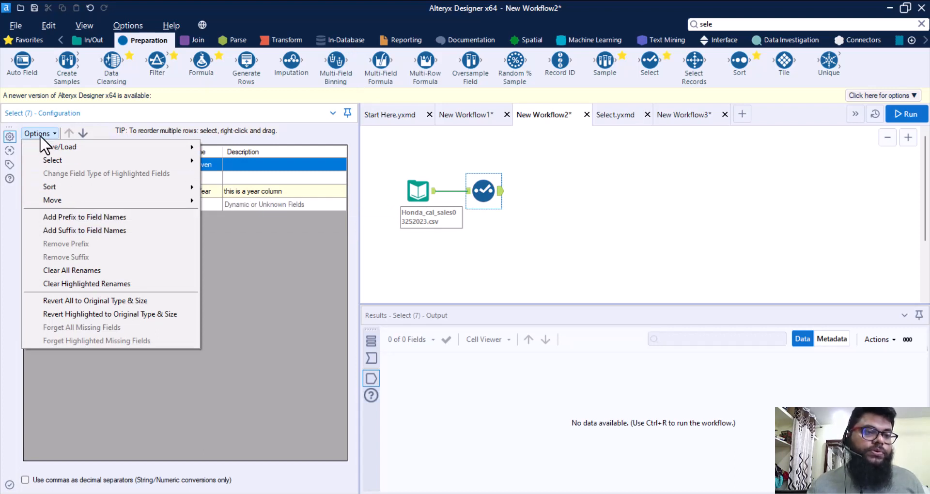
{"action": "left_click", "coordinate": [57, 217]}
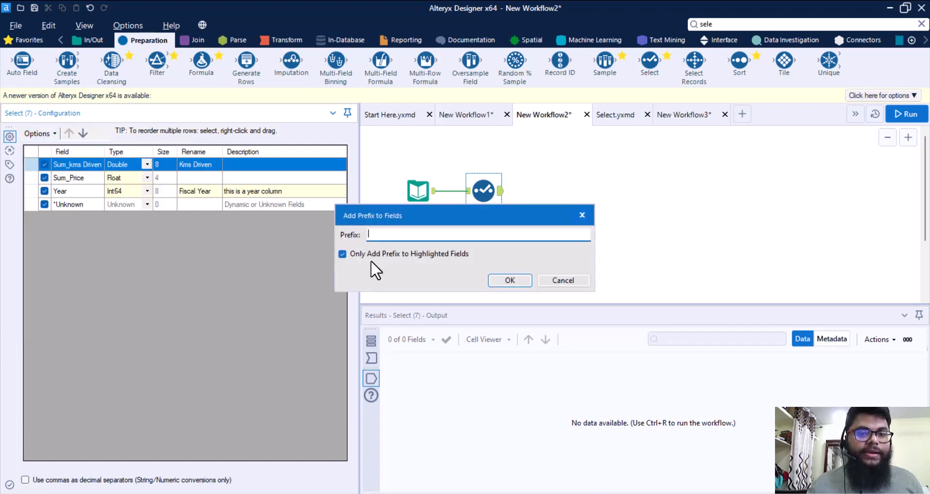
{"action": "type", "text": "a_"}
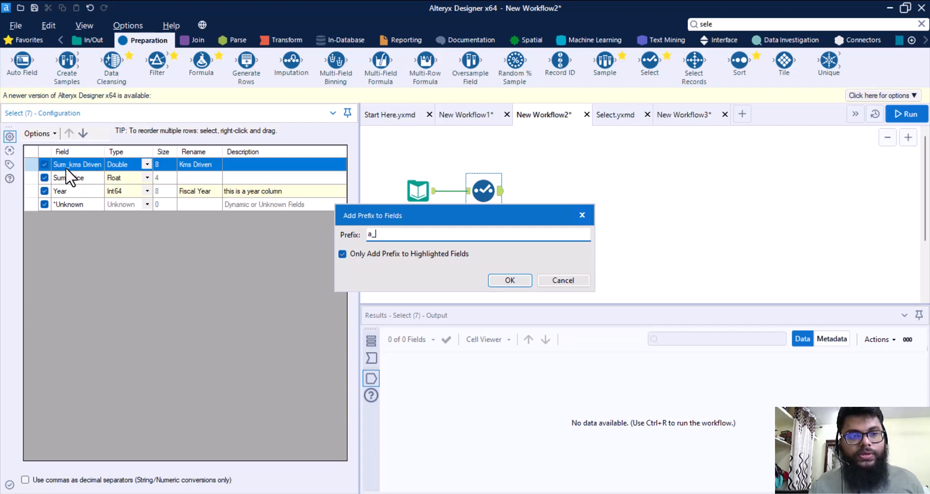
{"action": "left_click", "coordinate": [342, 255]}
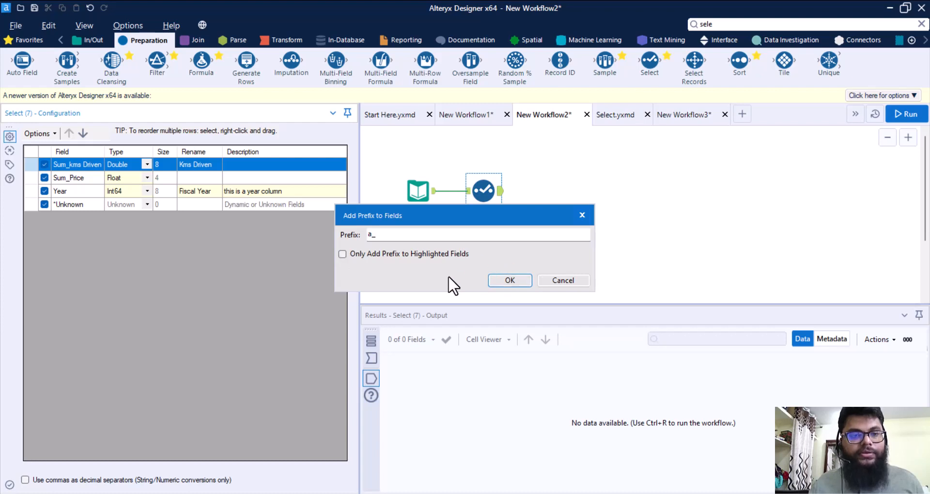
{"action": "left_click", "coordinate": [511, 282]}
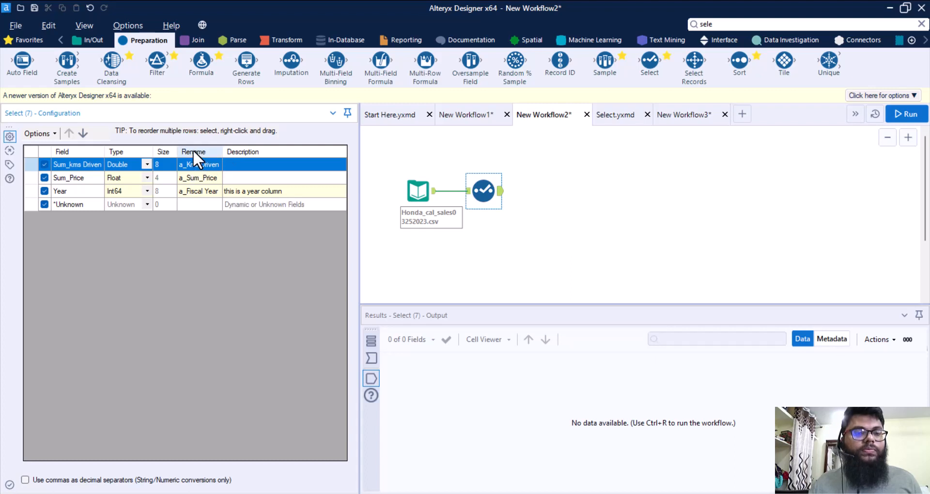
Clear all renames from the Select tool's fields.
{"action": "left_click", "coordinate": [36, 133]}
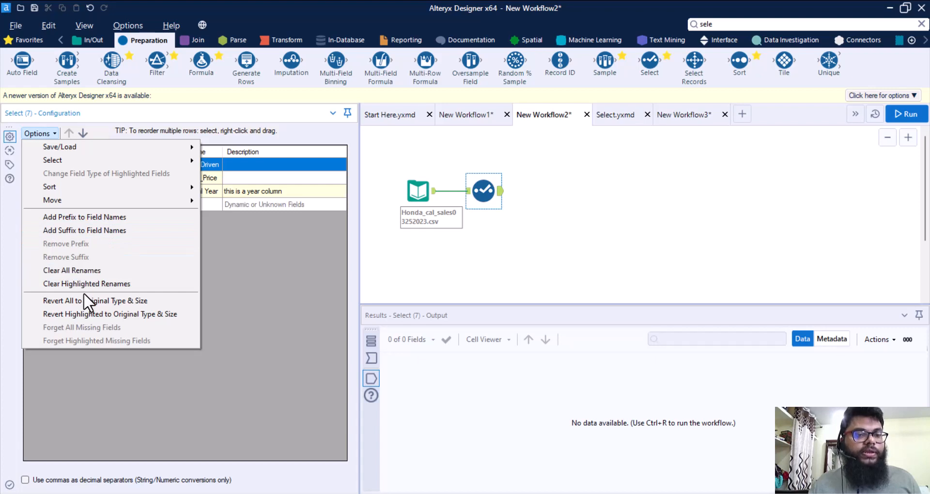
{"action": "left_click", "coordinate": [231, 247]}
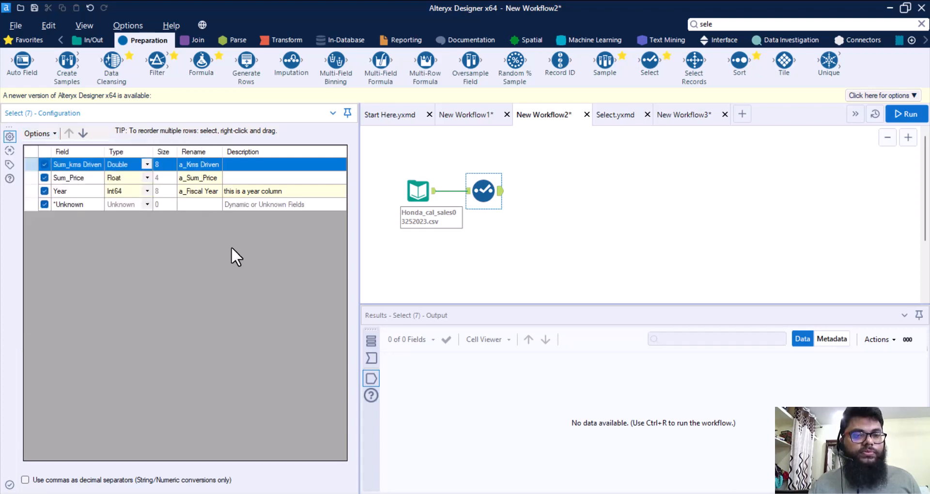
{"action": "left_click", "coordinate": [43, 137]}
{"action": "left_click", "coordinate": [75, 270]}
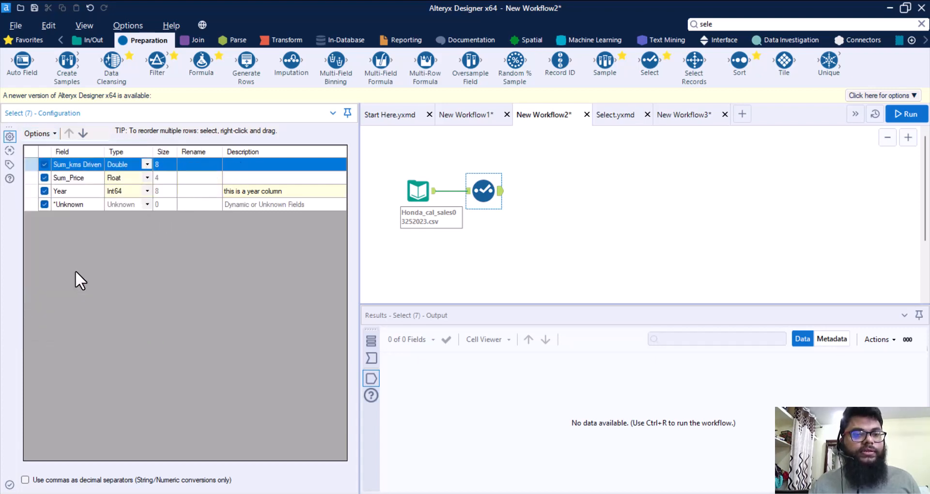
Check the Honda_cal_sales03252023.csv input tool, and revert all fields in the Select tool to their original type and size.
{"action": "left_click", "coordinate": [51, 130]}
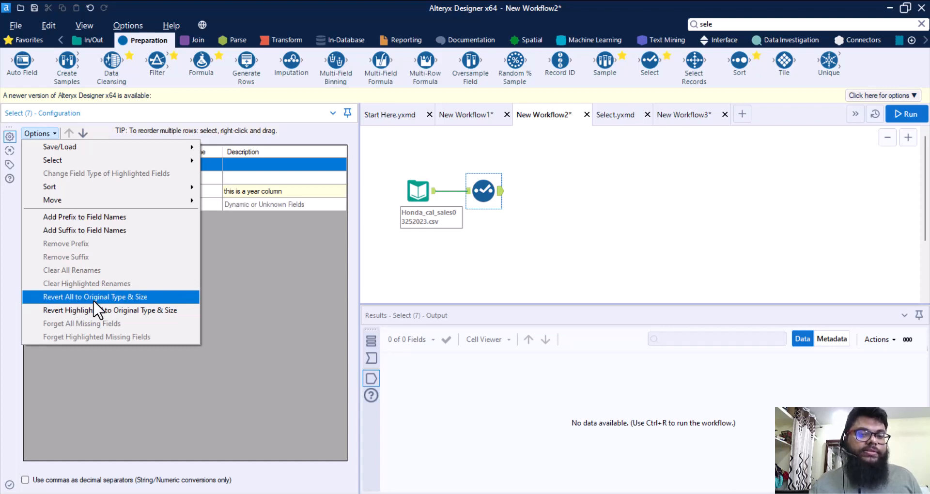
{"action": "left_click", "coordinate": [417, 194]}
{"action": "left_click", "coordinate": [417, 195]}
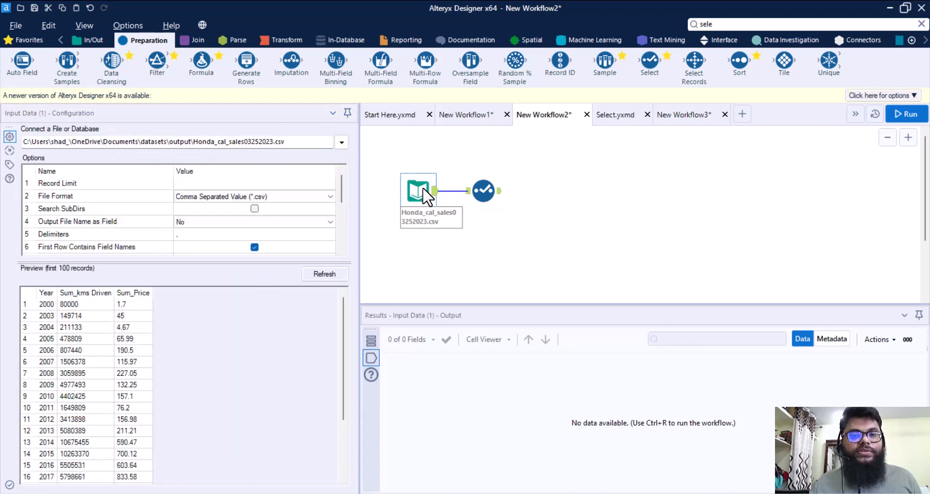
{"action": "left_click", "coordinate": [483, 190]}
{"action": "left_click", "coordinate": [38, 134]}
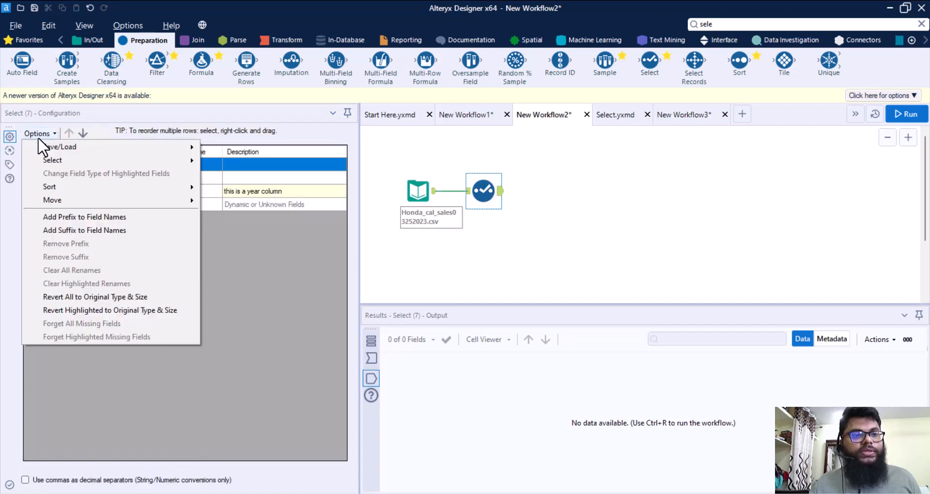
{"action": "left_click", "coordinate": [95, 297]}
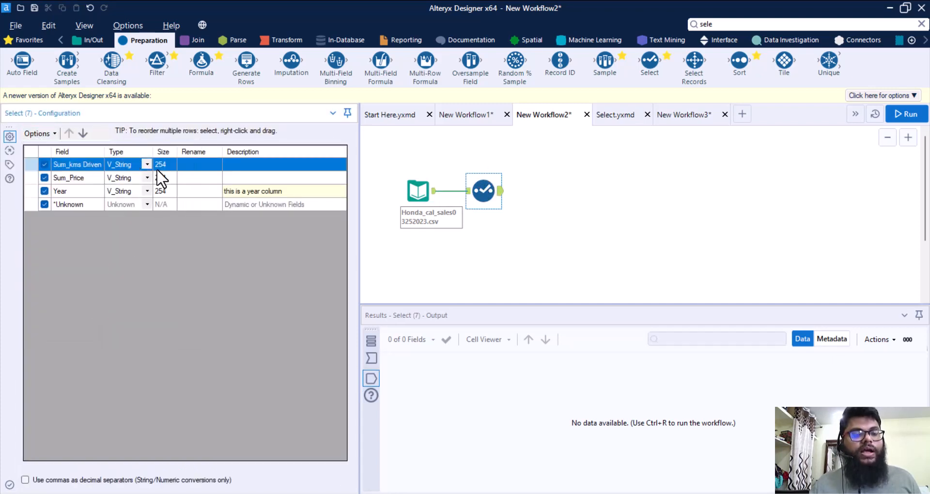
{"action": "left_click", "coordinate": [40, 133]}
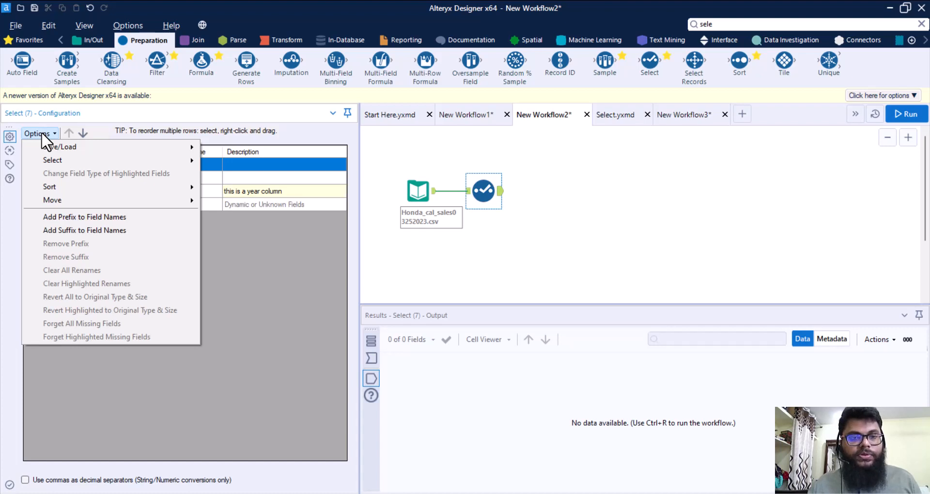
{"action": "left_click", "coordinate": [71, 133]}
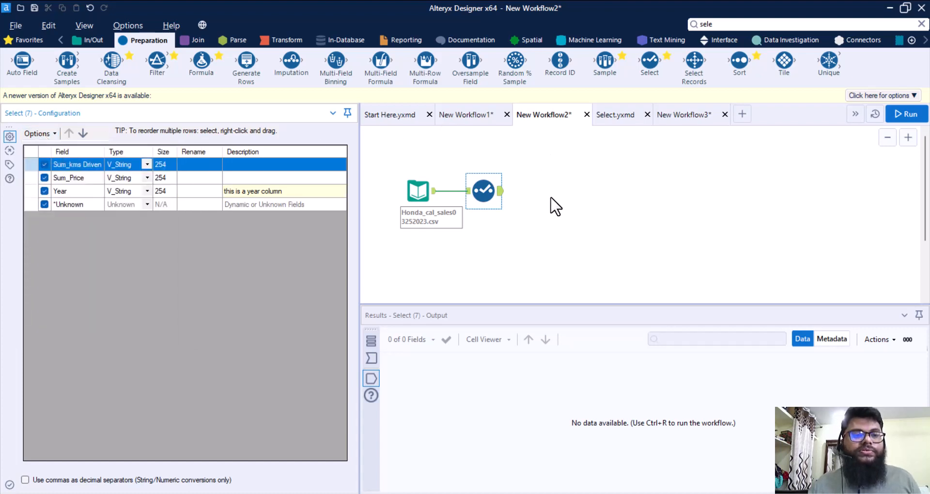